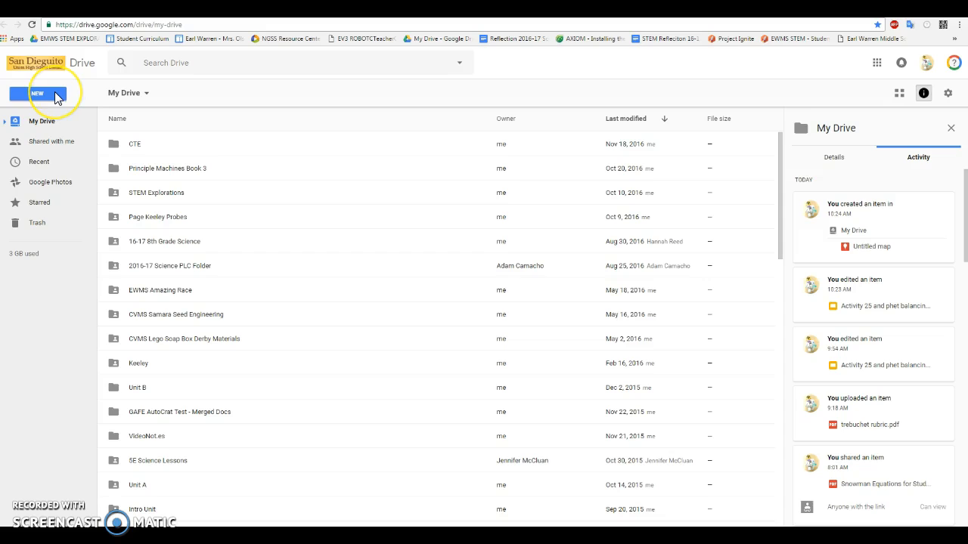
Step: Create a new Google My Maps map from Drive and set its base map to Simple Atlas
left_click(56, 97)
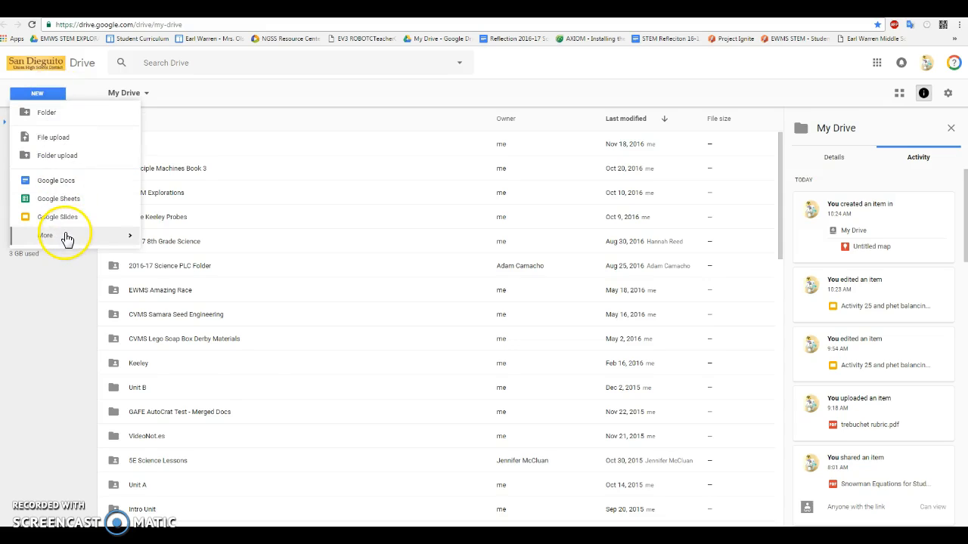
mouse_move(66, 239)
left_click(190, 277)
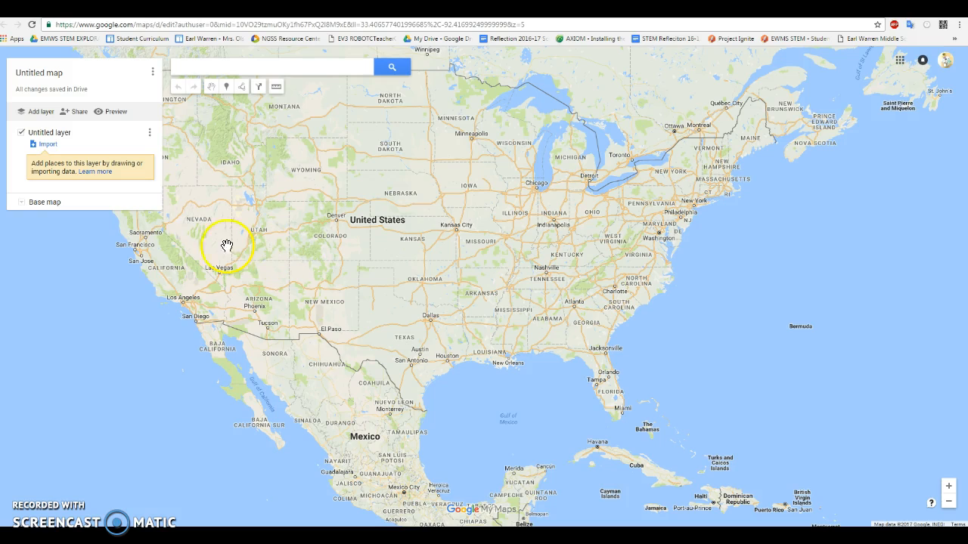
left_click(22, 204)
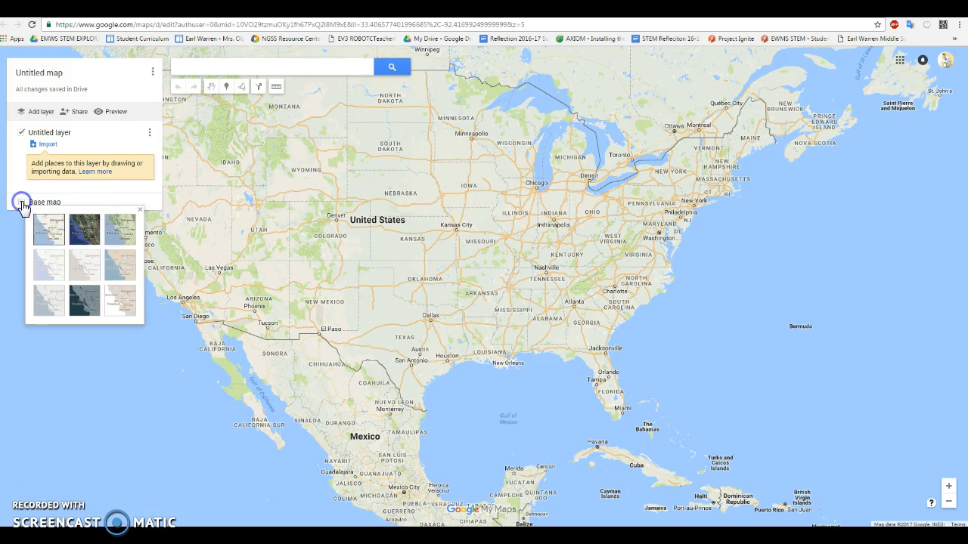
left_click(117, 266)
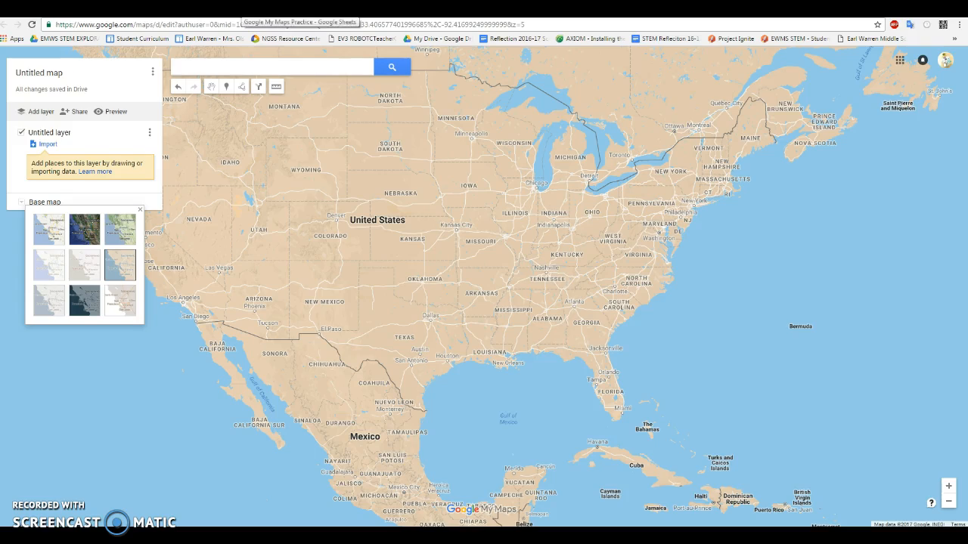
Step: Switch to the Google My Maps Practice spreadsheet and copy the Fletchter Cove Beach Park address from the Landmarks sheet
left_click(240, 9)
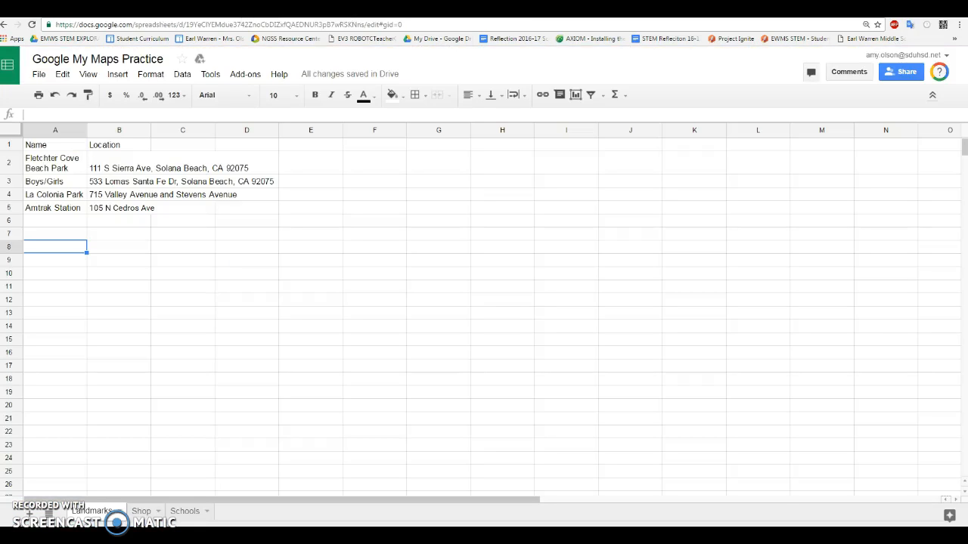
left_click(110, 166)
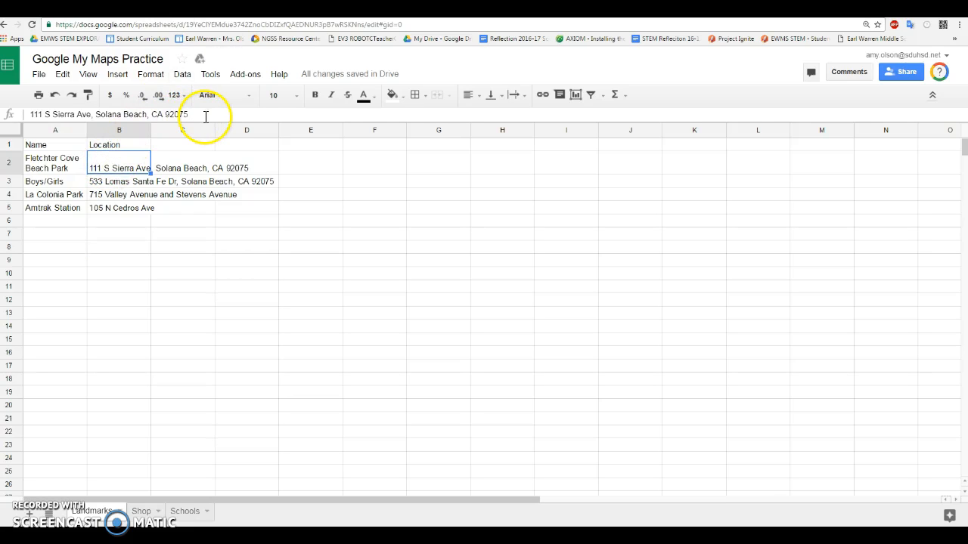
left_click_drag(204, 114, 29, 117)
key("ctrl+c")
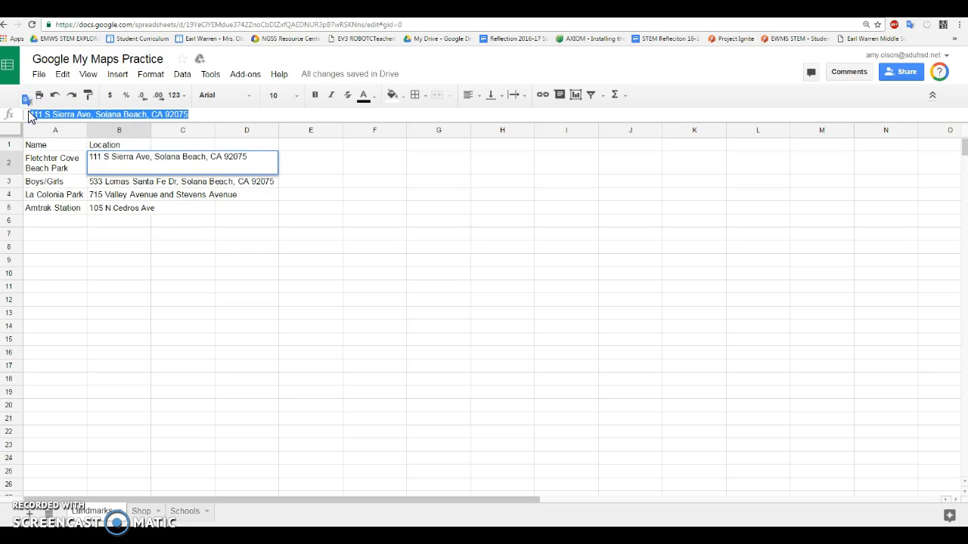
left_click(133, 26)
Step: Return to the map, search for the copied Fletchter Cove Beach Park address and add the found place to the untitled layer
left_click(163, 9)
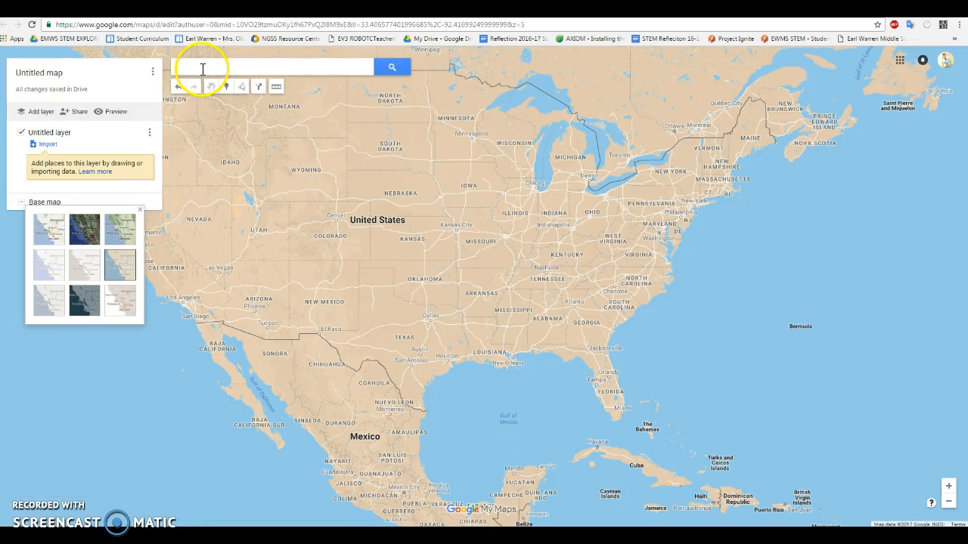
left_click(203, 68)
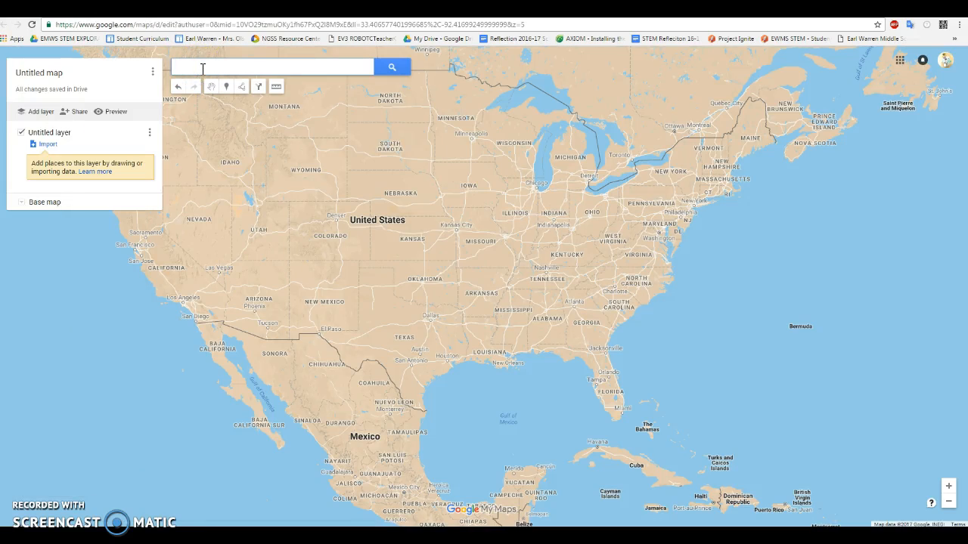
key("ctrl+v")
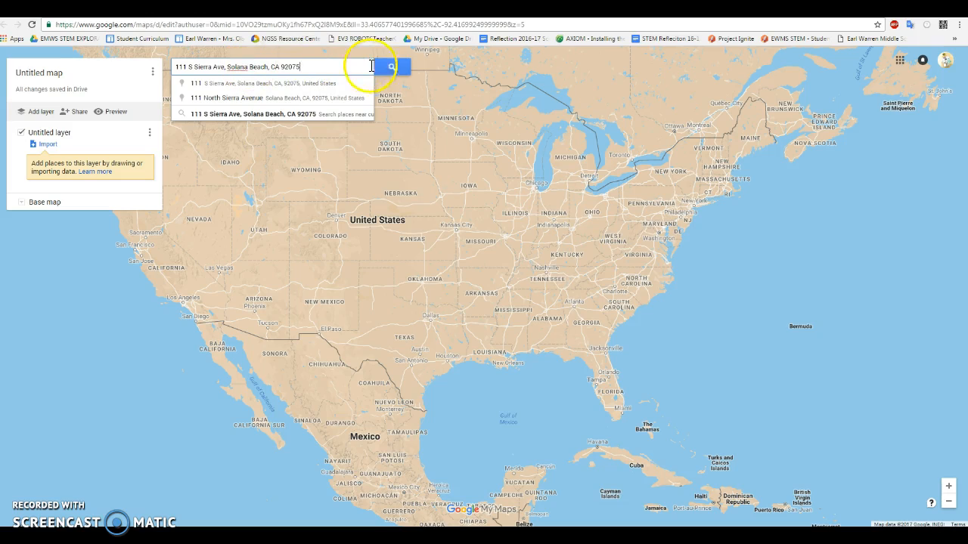
left_click(393, 69)
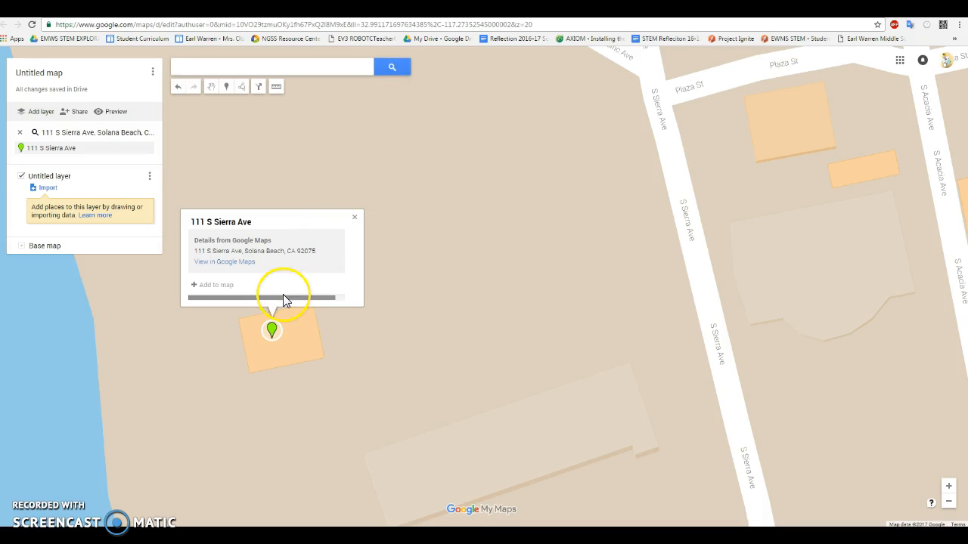
left_click(214, 286)
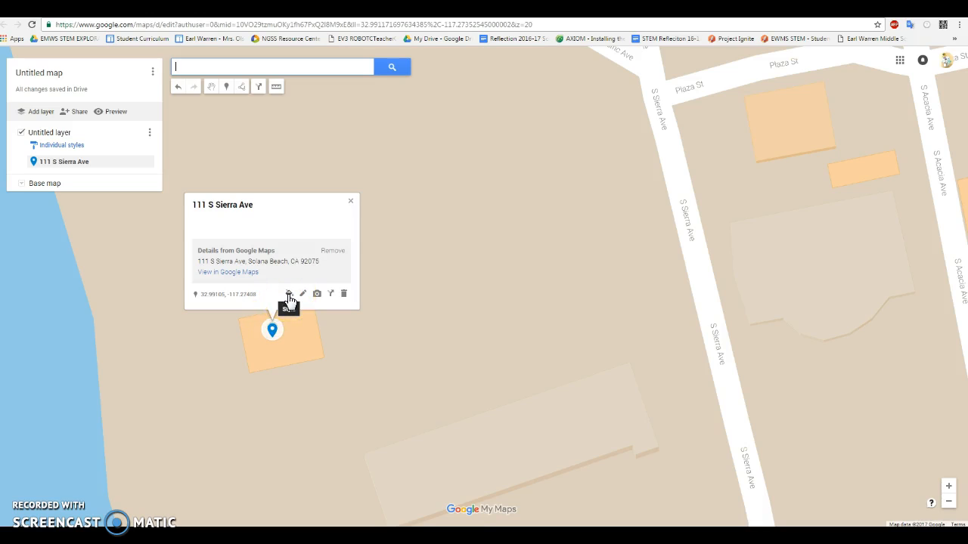
Step: Style the beach park marker with the dark green color and the star icon
left_click(288, 294)
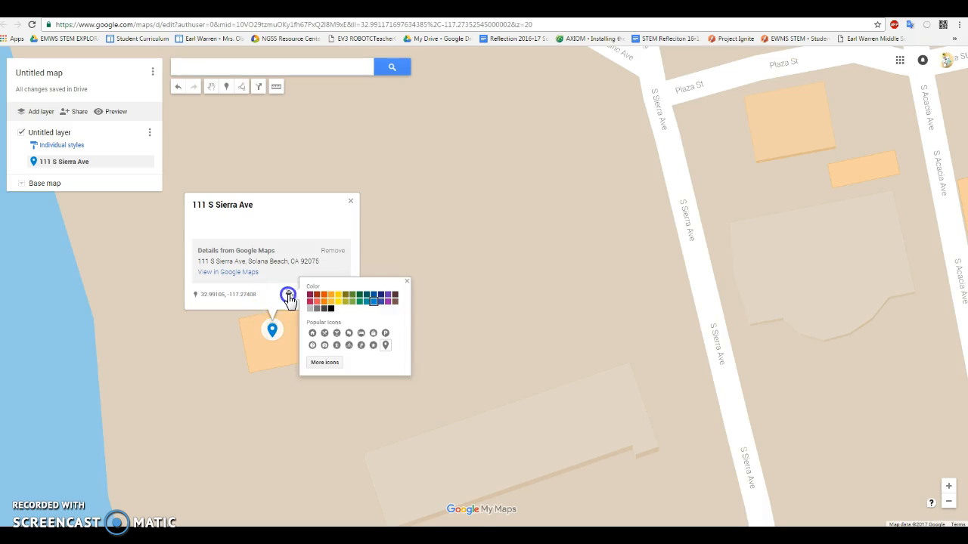
left_click(360, 297)
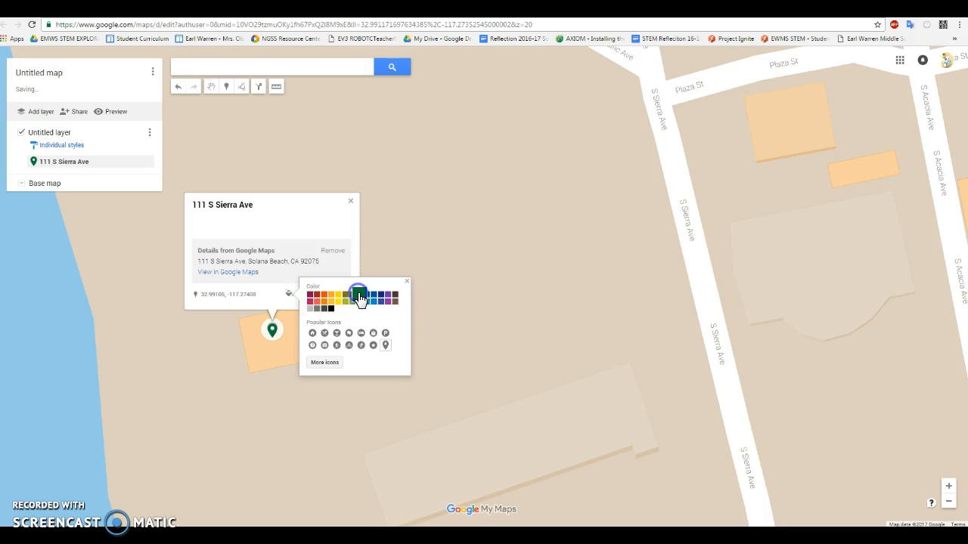
left_click(372, 346)
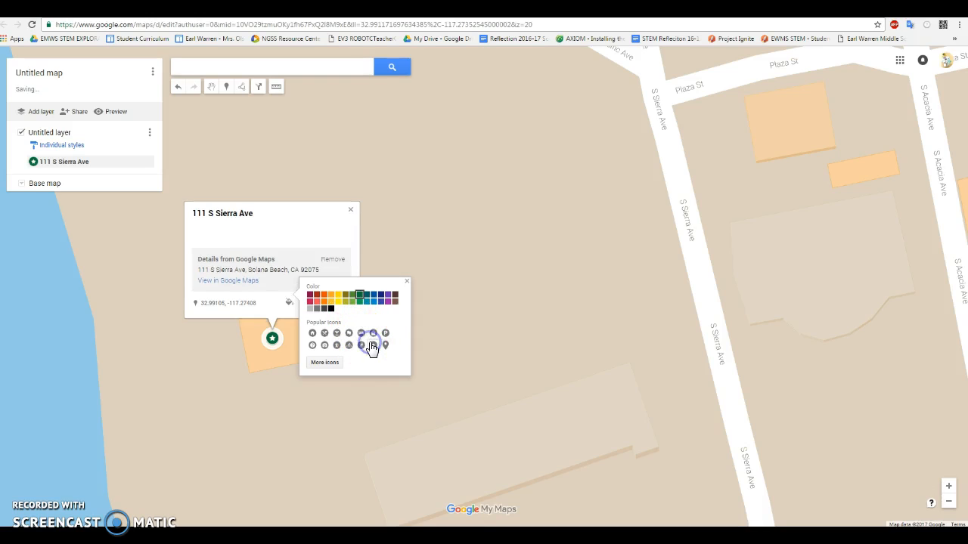
left_click(407, 282)
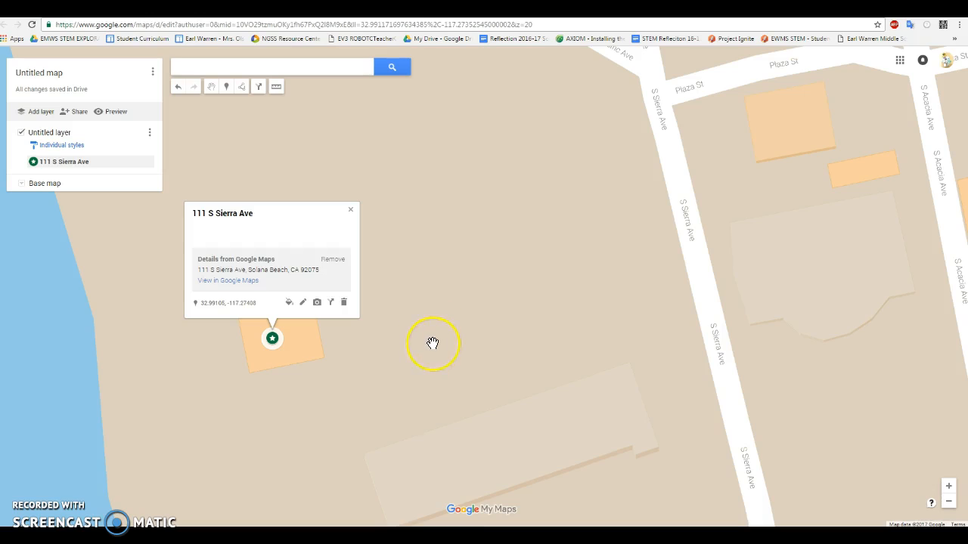
Step: Switch to the Google My Maps Practice spreadsheet and copy the Boys/Girls location address from the Landmarks sheet
left_click(263, 11)
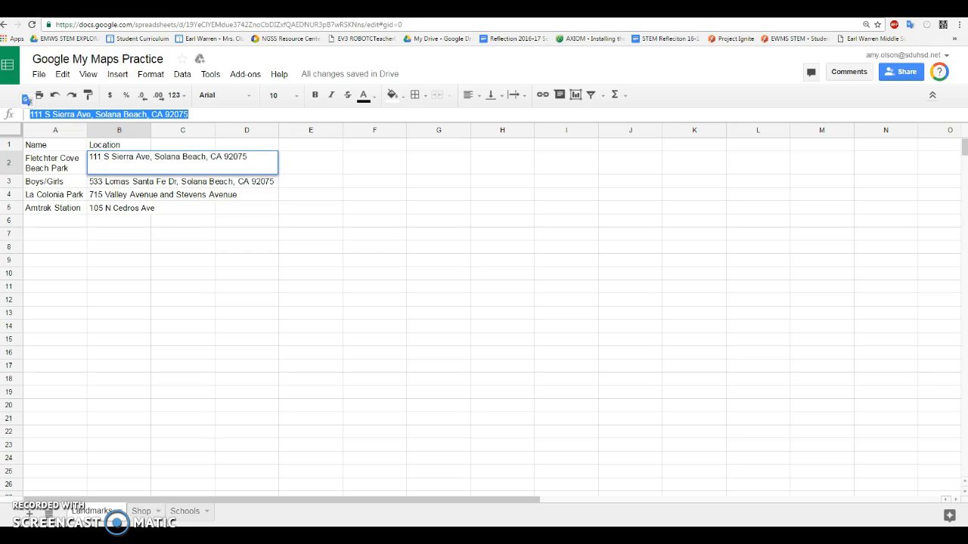
left_click(126, 182)
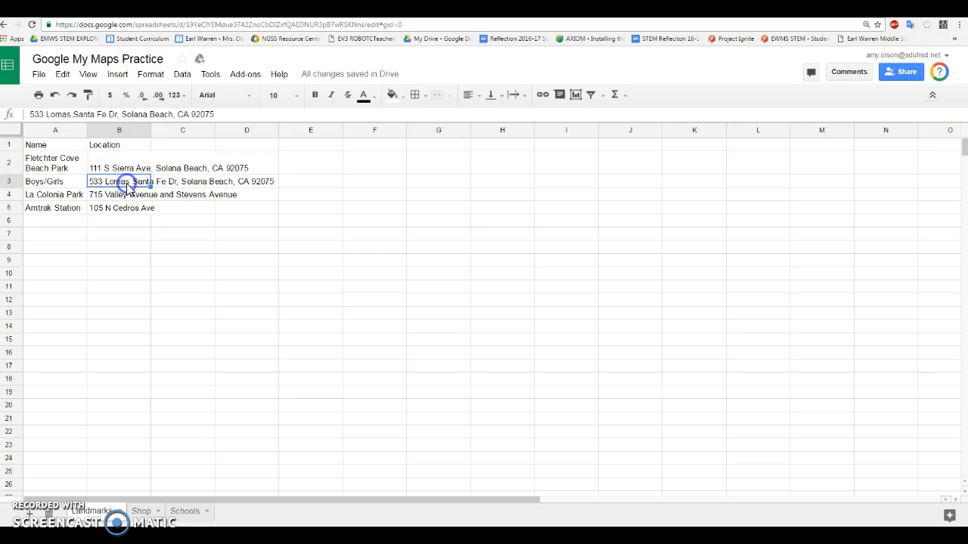
left_click_drag(216, 114, 29, 114)
key("ctrl+c")
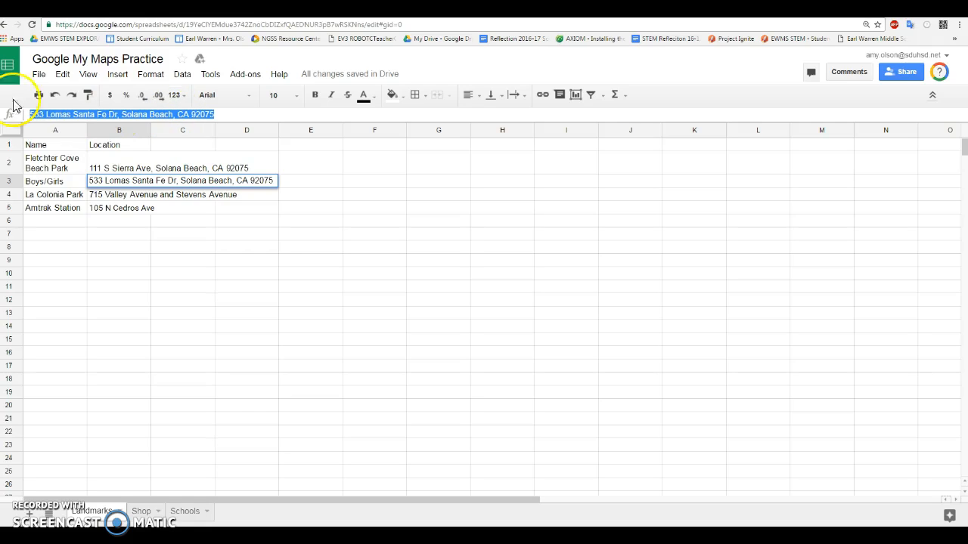
Step: Return to the map, search for the copied Boys/Girls address and add the found place to the untitled layer
left_click(220, 9)
left_click(232, 67)
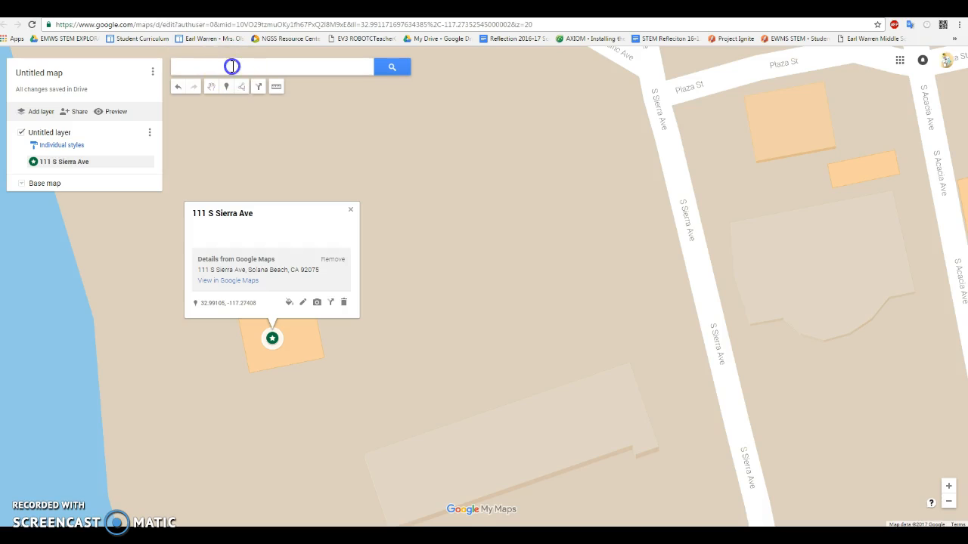
key("ctrl+v")
left_click(392, 69)
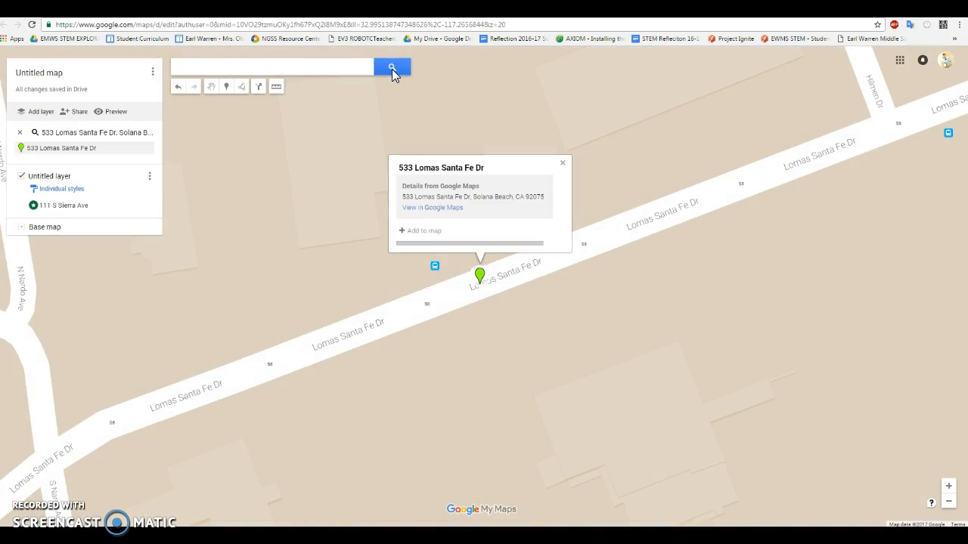
left_click(422, 230)
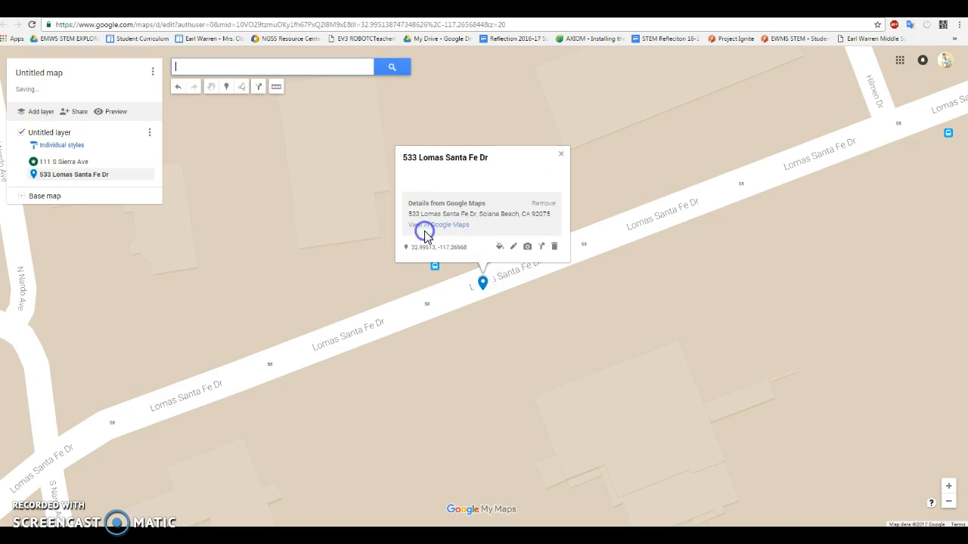
Step: Style the Boys/Girls marker with the same dark green color and star icon as the beach park marker
left_click(500, 248)
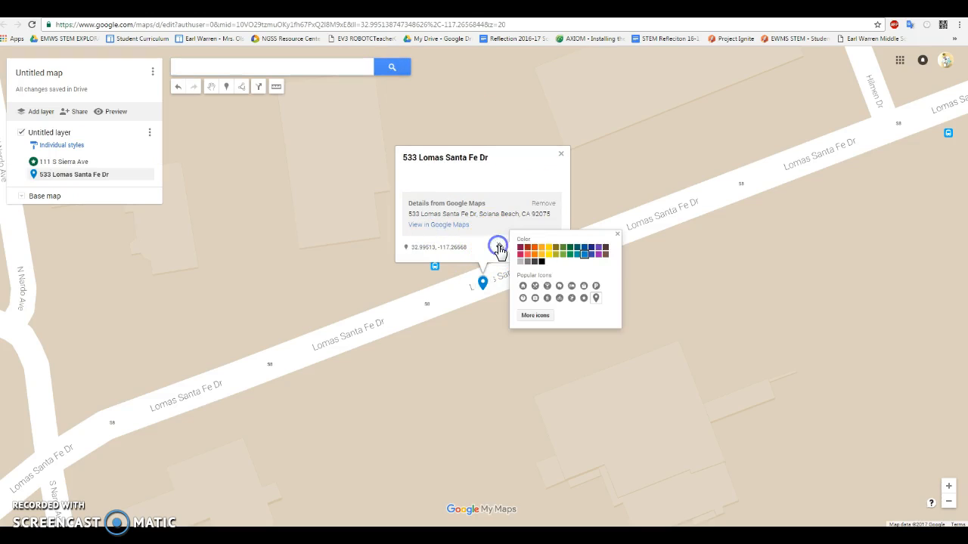
left_click(571, 251)
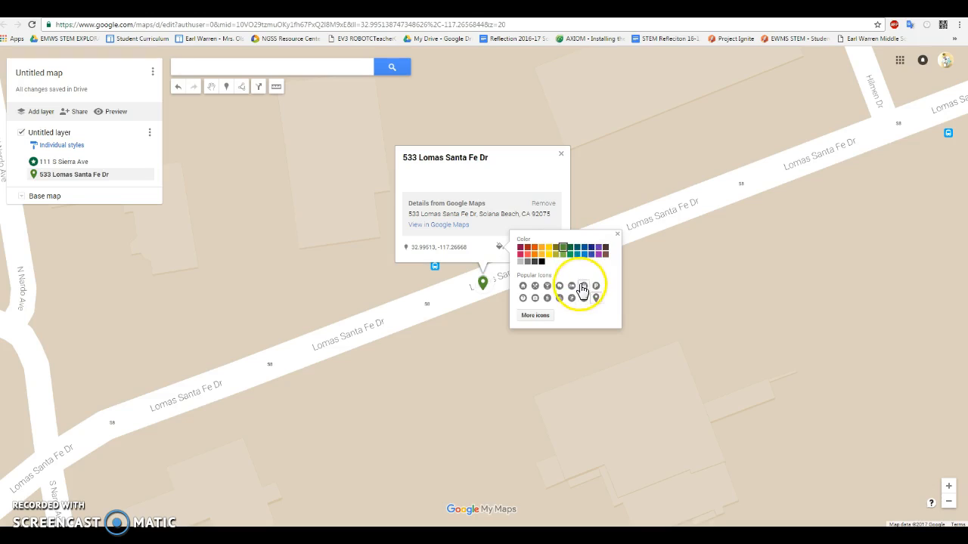
left_click(571, 247)
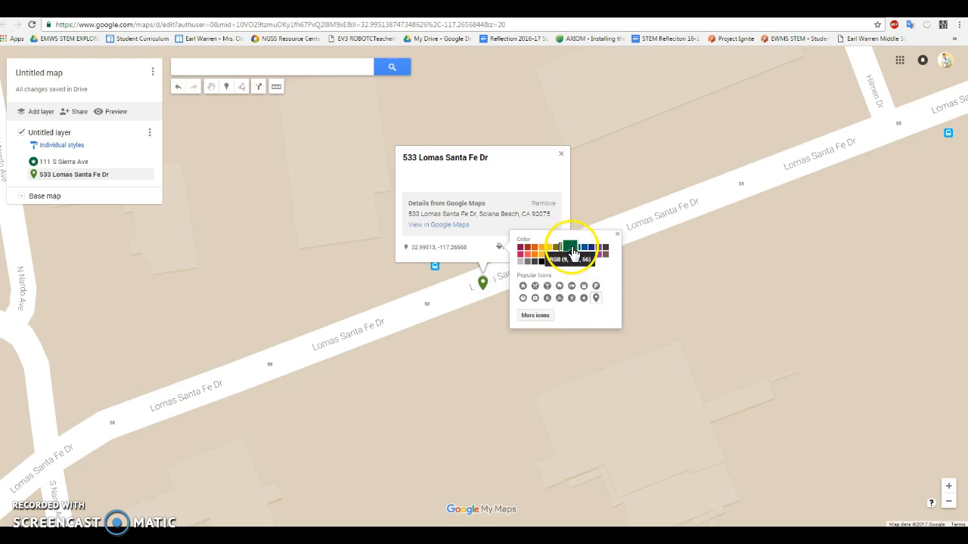
left_click(584, 298)
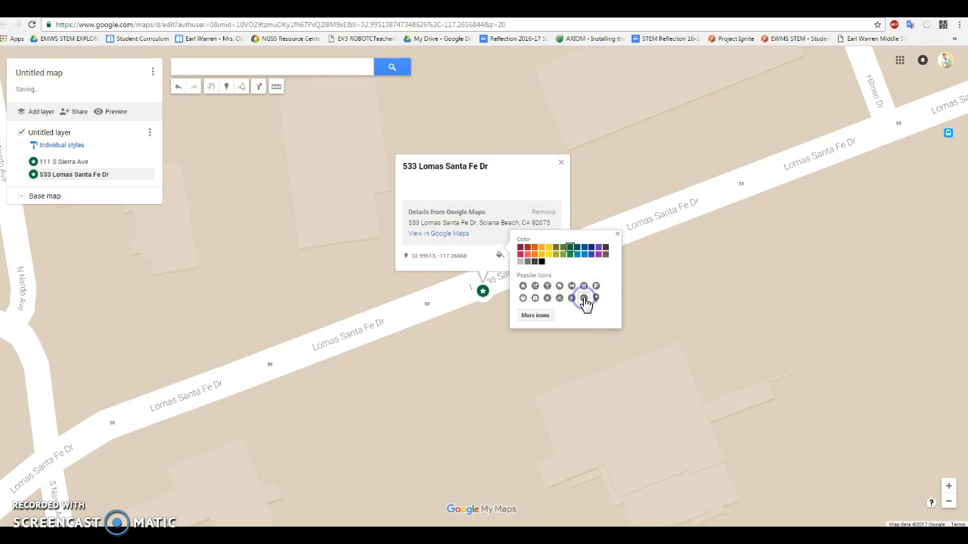
left_click(617, 233)
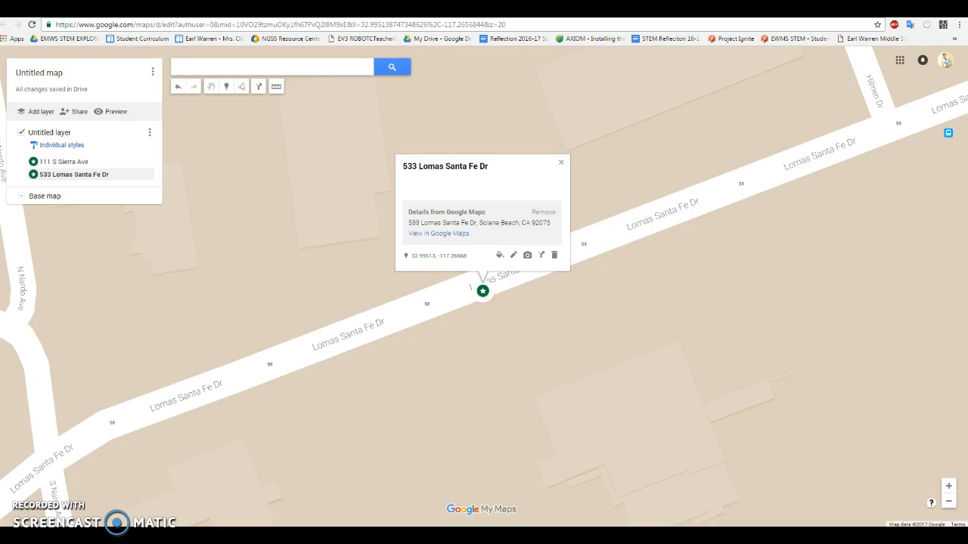
left_click(949, 503)
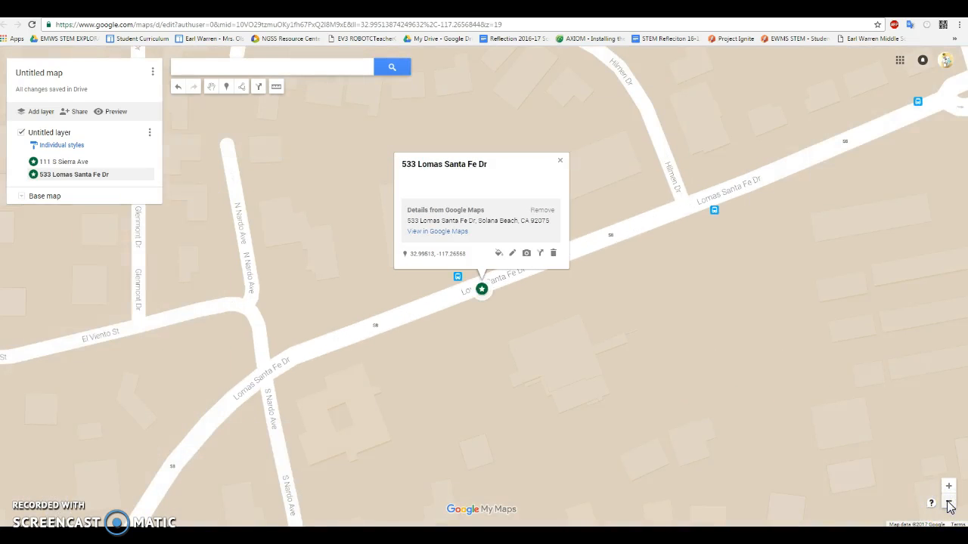
left_click(949, 504)
left_click(950, 505)
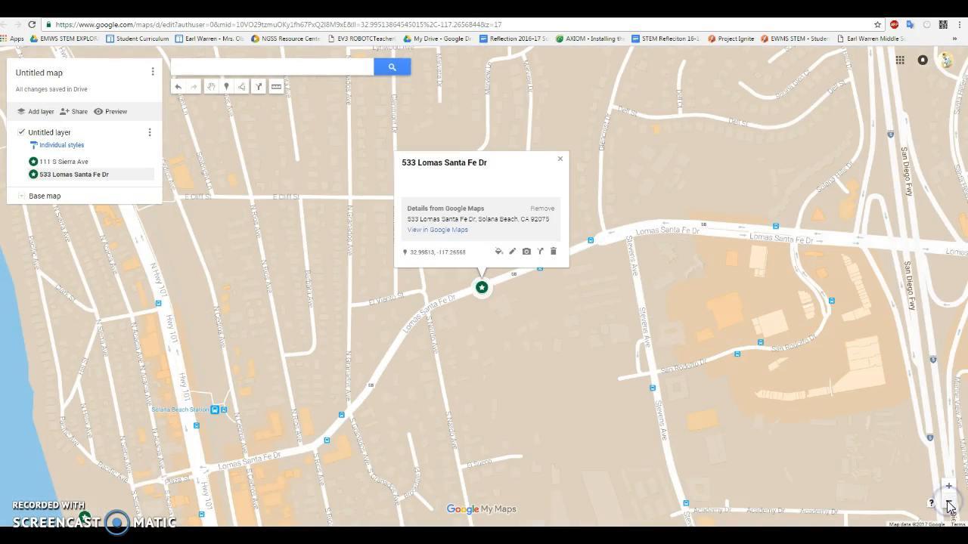
left_click(949, 504)
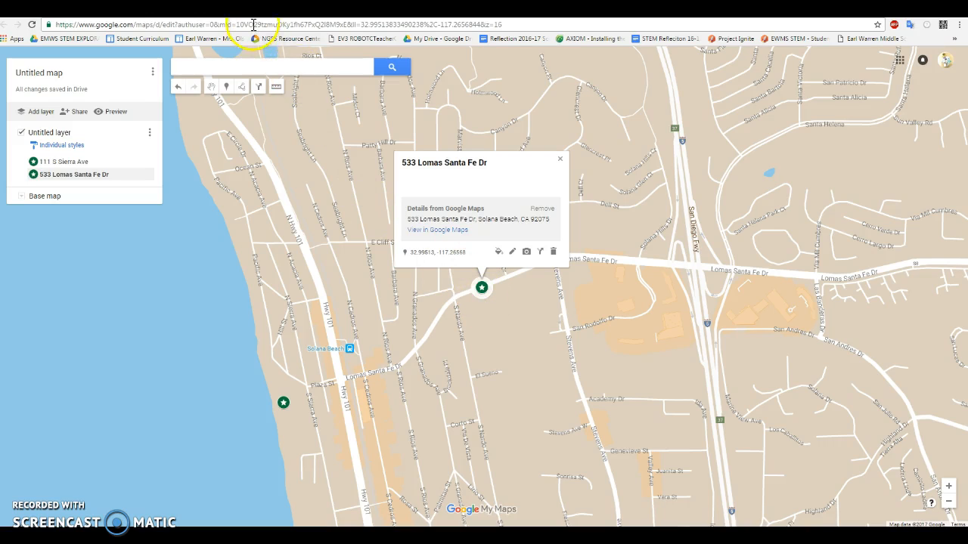
Step: Switch to the Google My Maps Practice spreadsheet and copy the La Colonia Park address from the Landmarks sheet
left_click(231, 10)
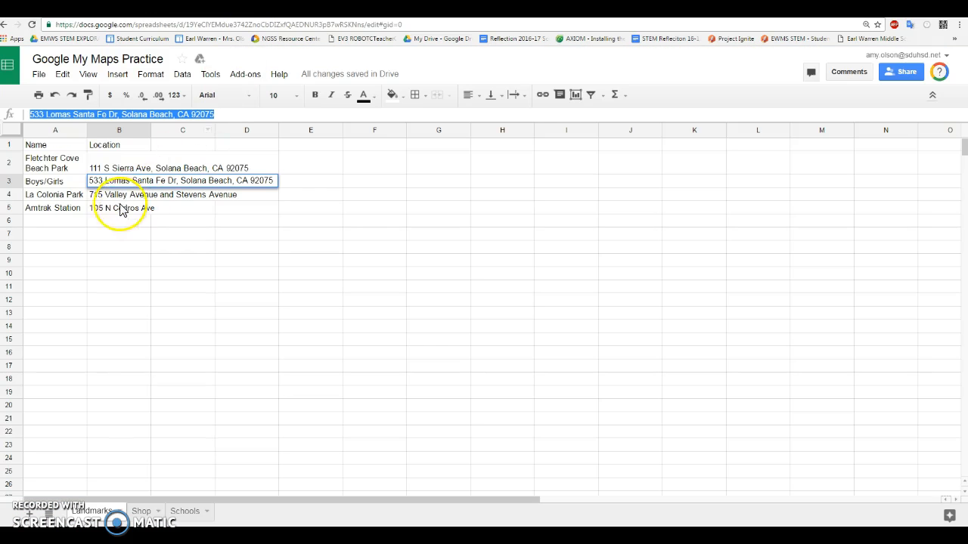
left_click(103, 195)
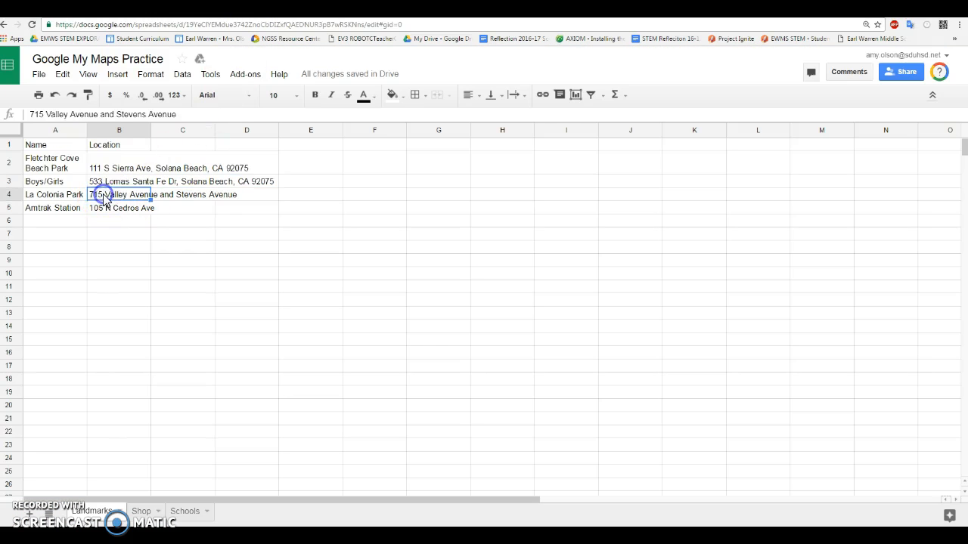
left_click(171, 113)
left_click_drag(171, 113, 11, 108)
key("ctrl+c")
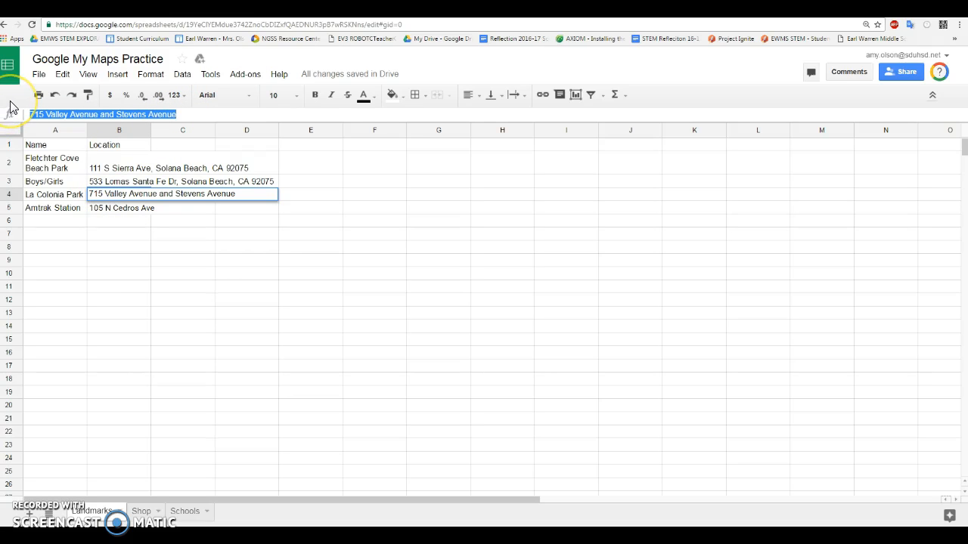
Step: Return to the map, search for the copied La Colonia Park address and add the found place to the untitled layer
left_click(173, 10)
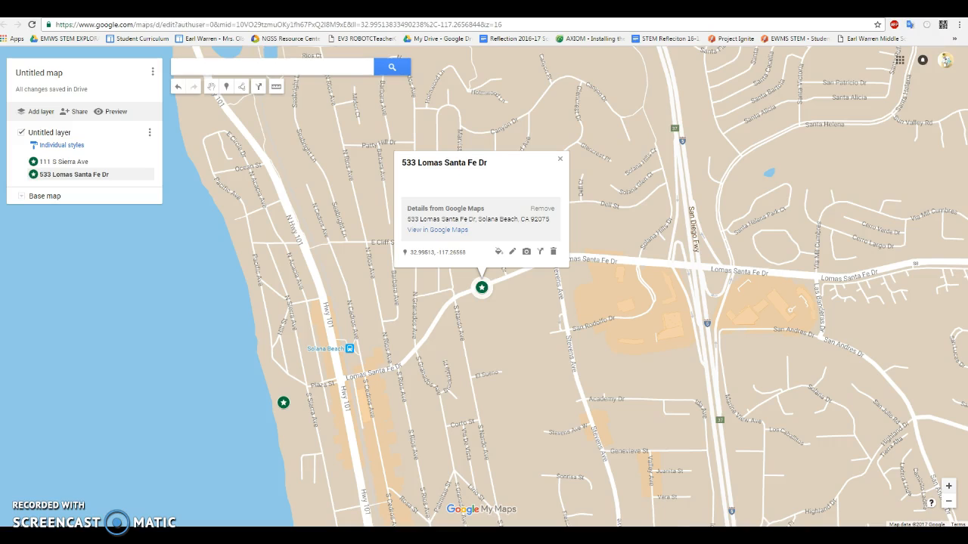
left_click(263, 65)
key("ctrl+v")
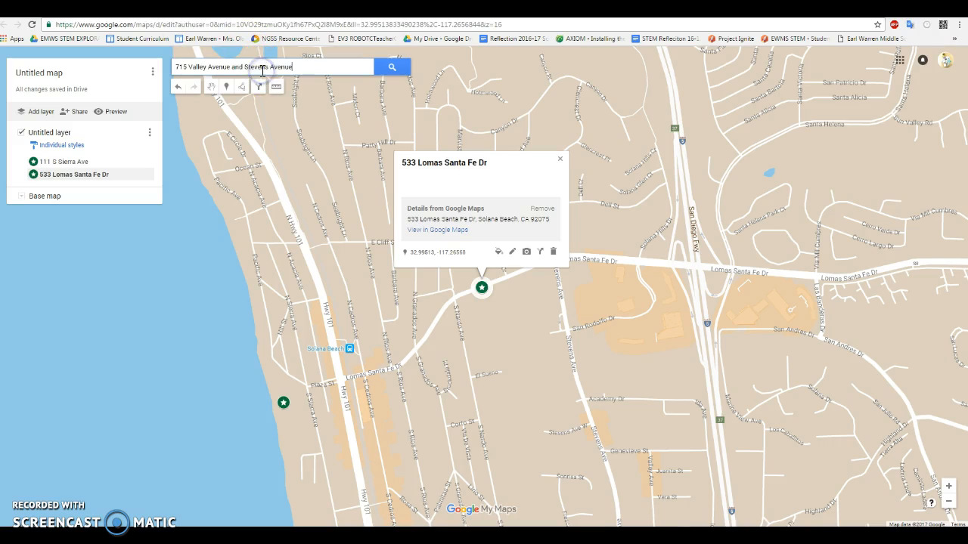
left_click(396, 70)
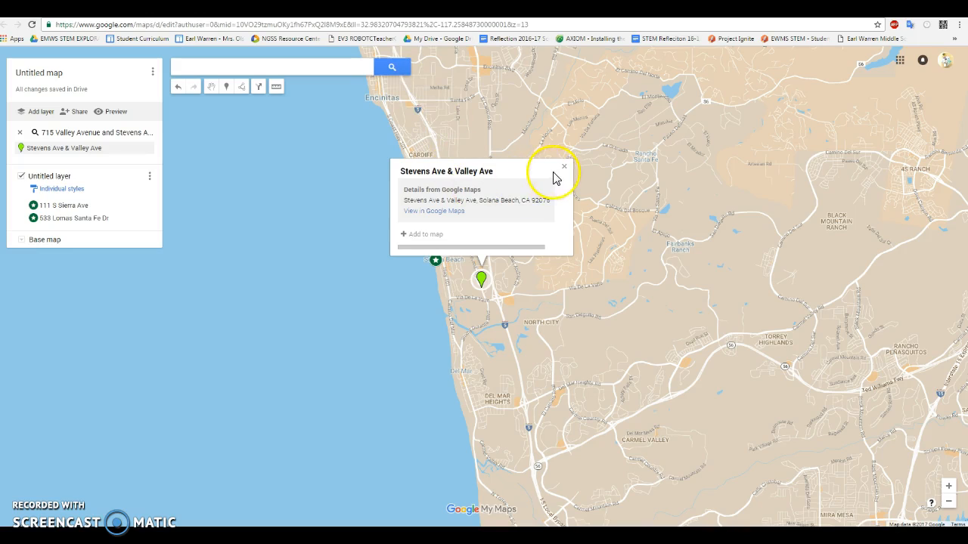
left_click(426, 236)
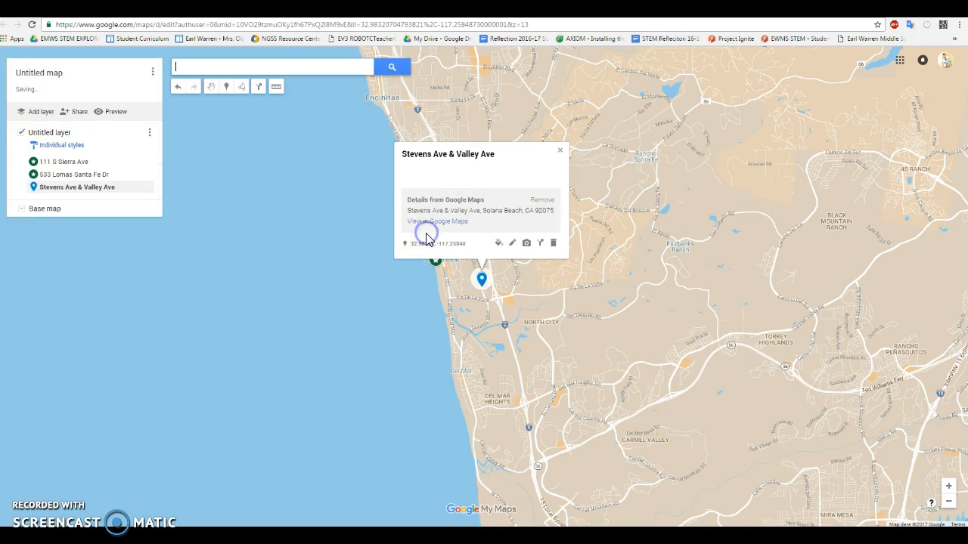
Step: Draw a triangular shape of about 0.31 acres between Stevens Ave and Valley Ave, just north of the new marker, and name it La Colonia Park
left_click(949, 487)
left_click(950, 488)
left_click(949, 488)
left_click(949, 487)
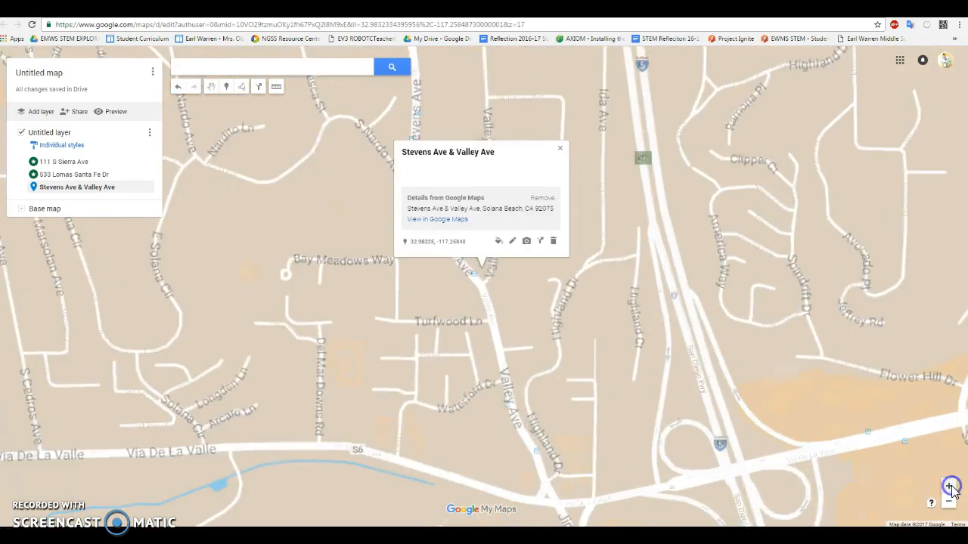
left_click(950, 488)
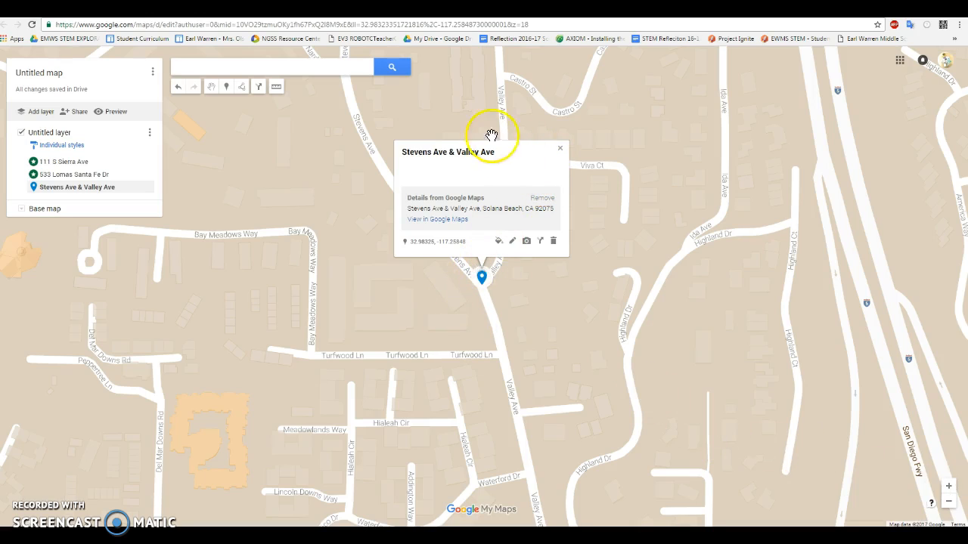
left_click(242, 88)
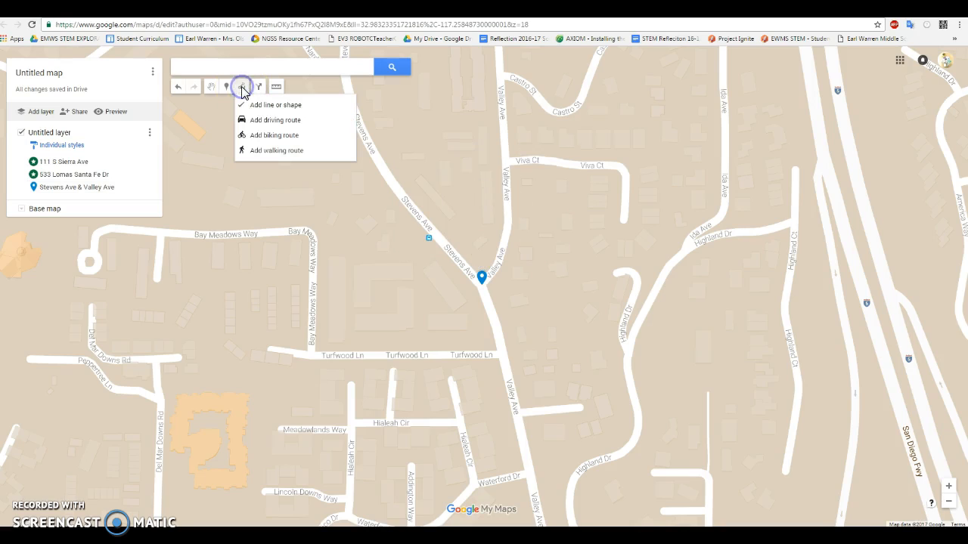
left_click(486, 268)
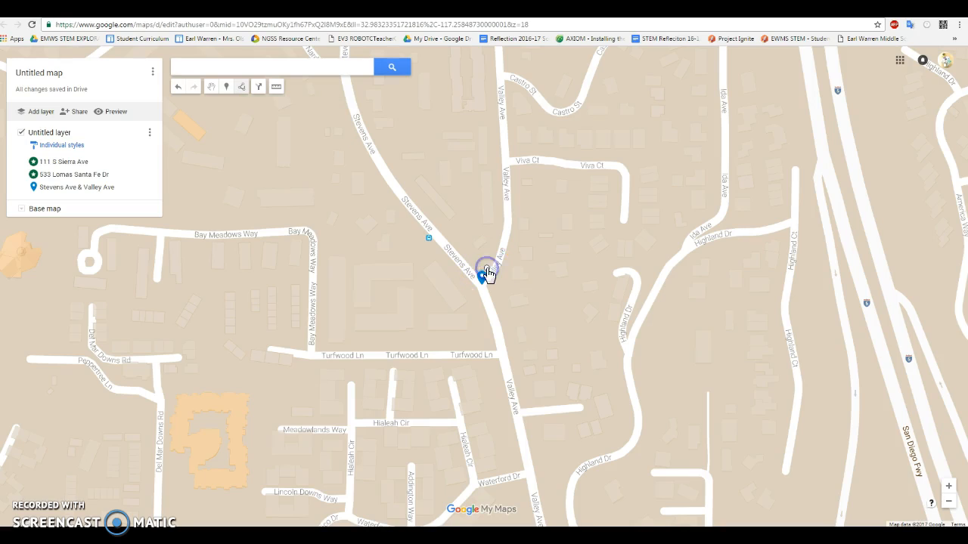
left_click(501, 223)
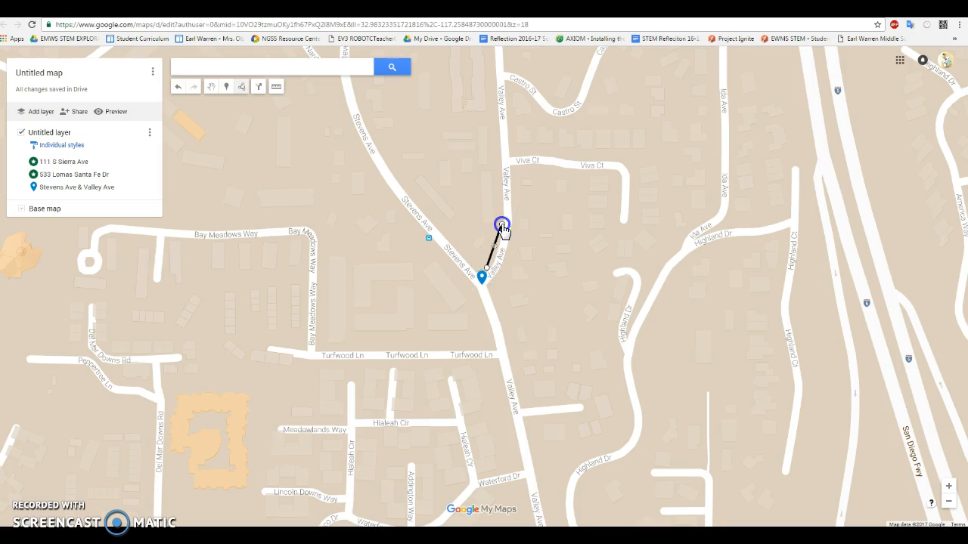
left_click(441, 225)
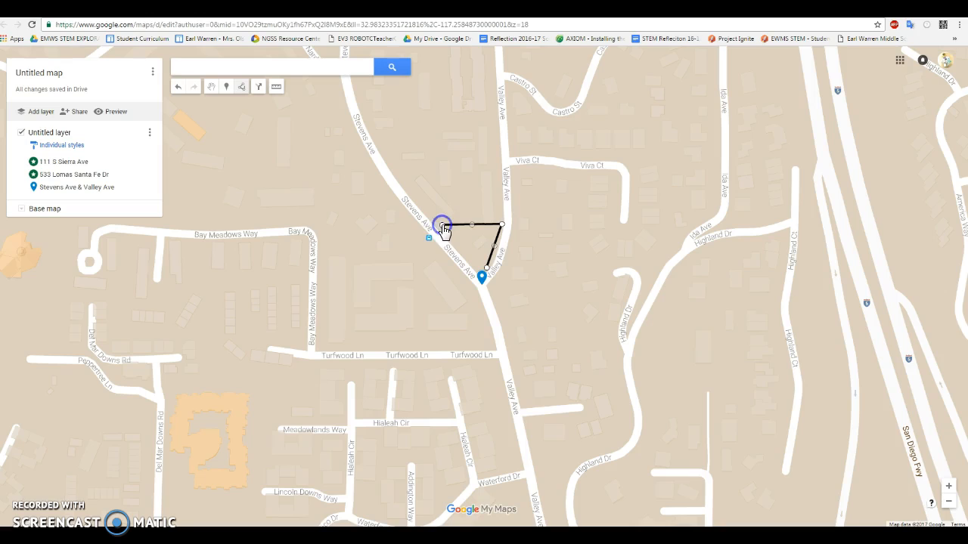
left_click(485, 271)
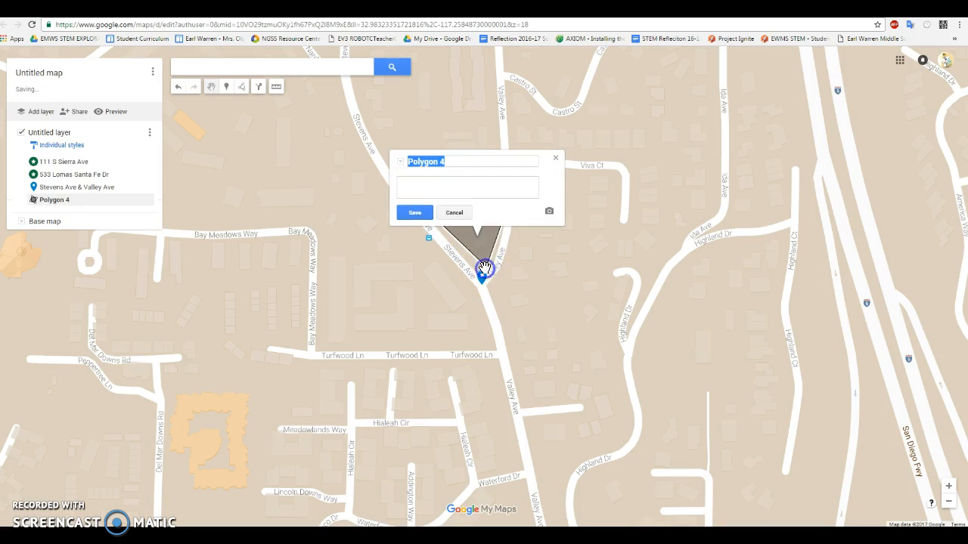
type("La C")
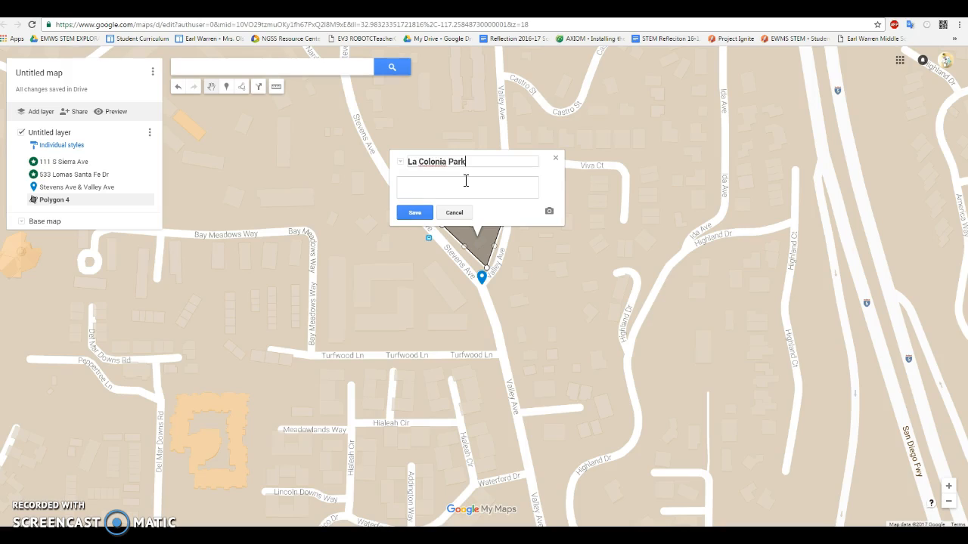
left_click(415, 212)
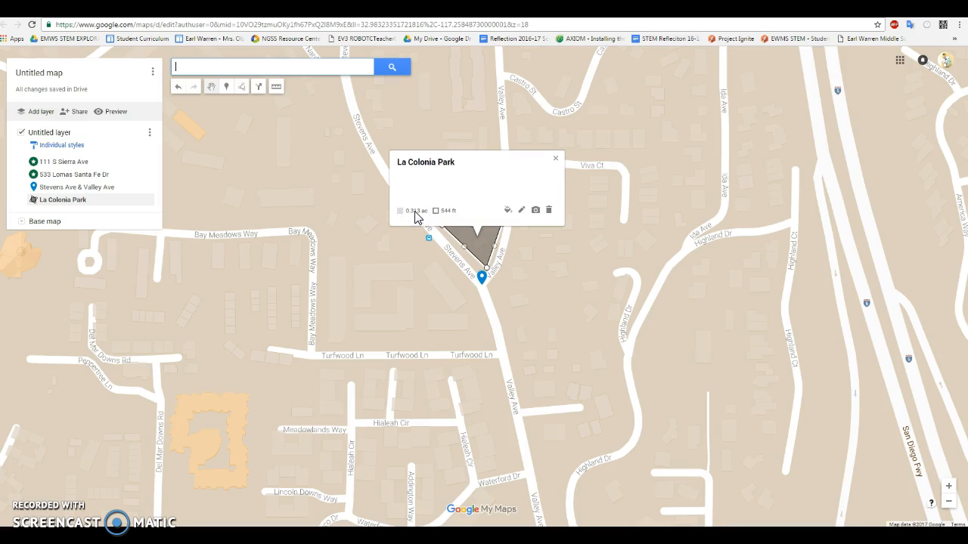
Step: Color the La Colonia Park shape dark green to match the star markers
left_click(506, 211)
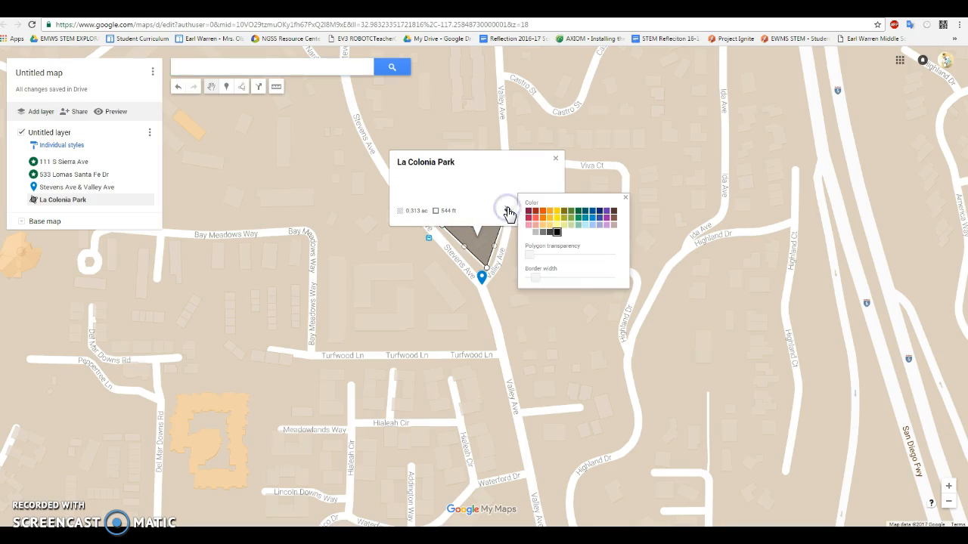
left_click(580, 214)
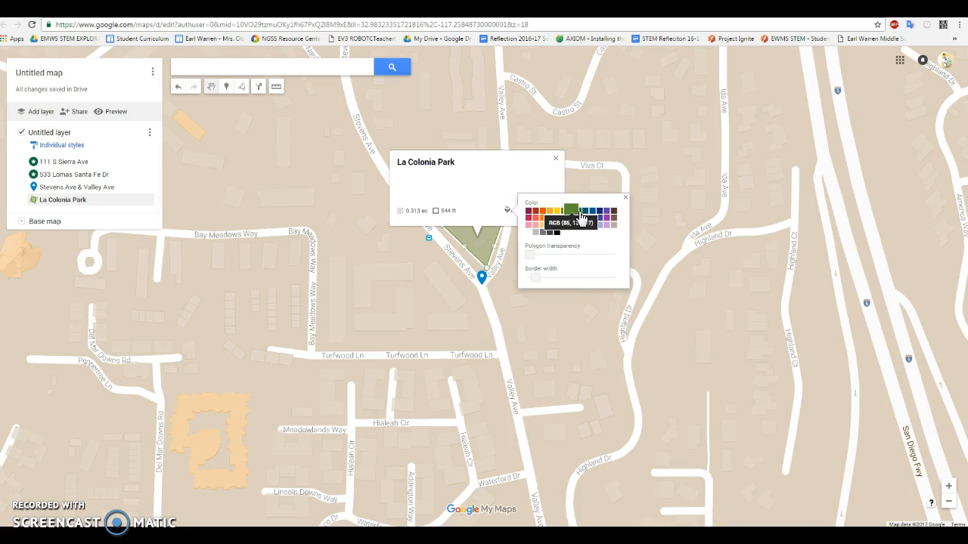
left_click(578, 212)
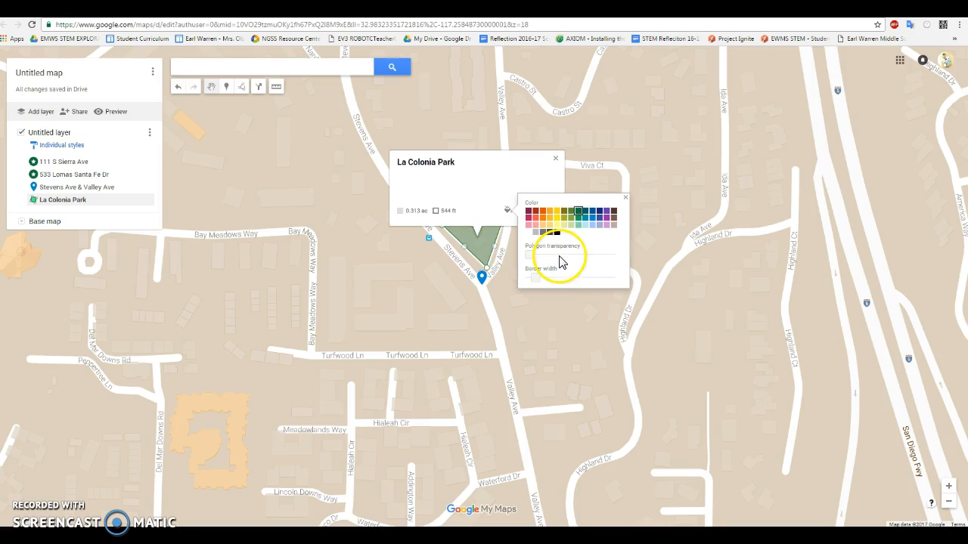
left_click(624, 199)
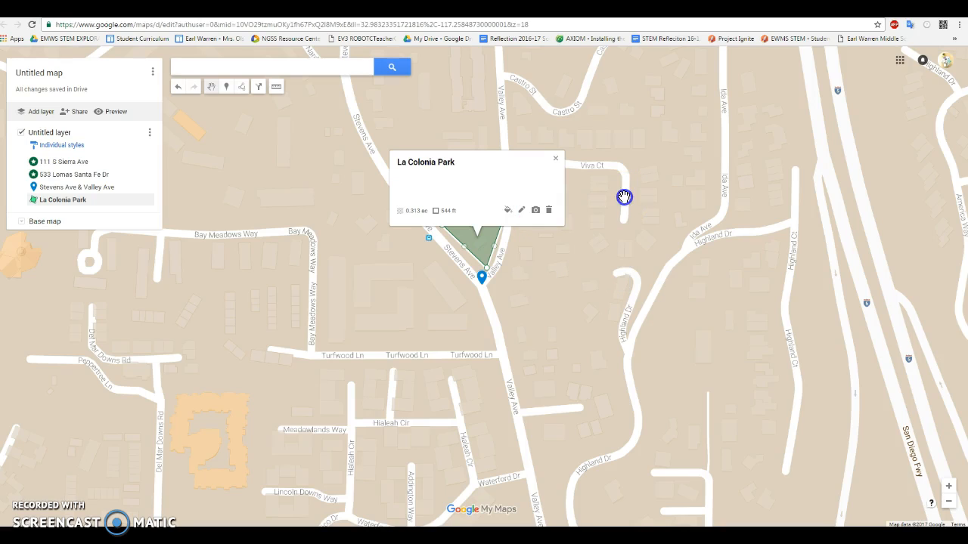
left_click(557, 163)
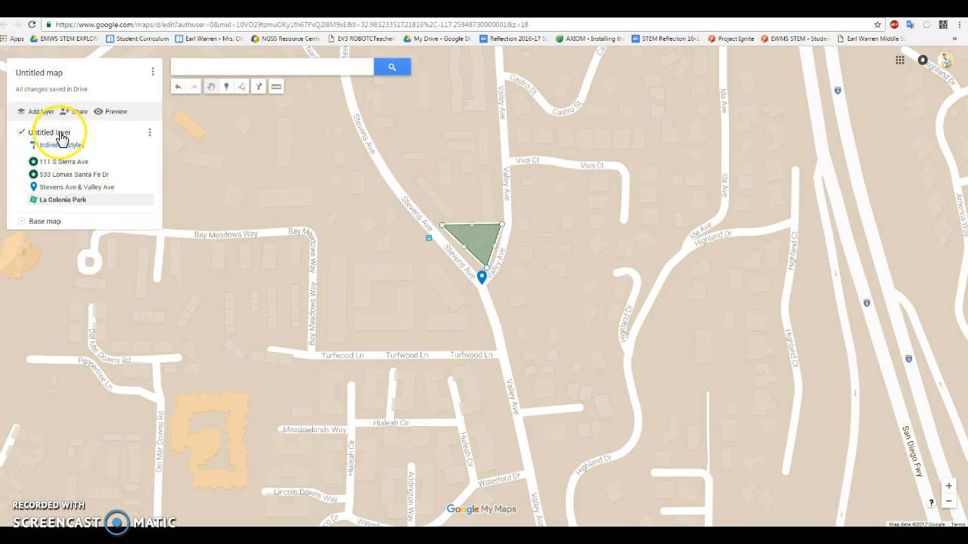
Step: Rename the untitled layer as Landmarks
left_click(150, 135)
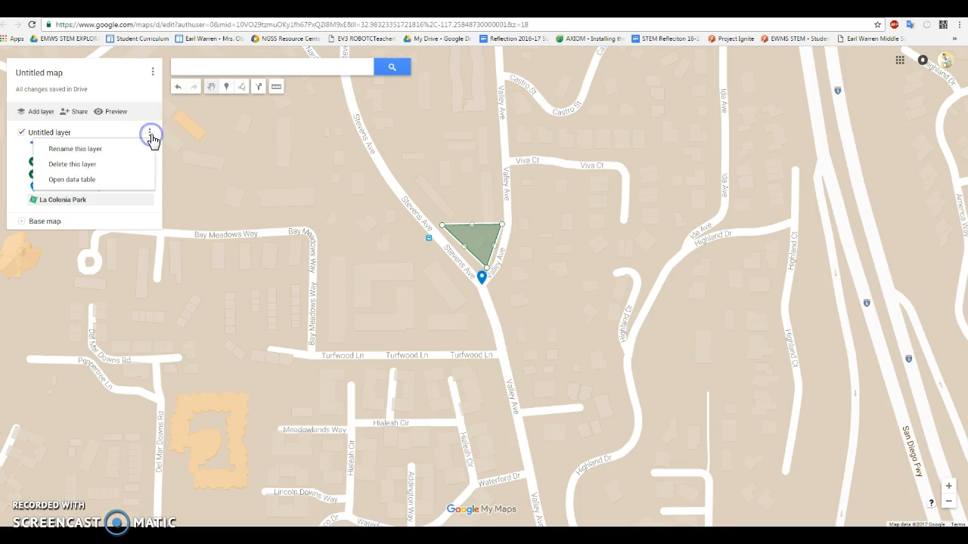
left_click(114, 152)
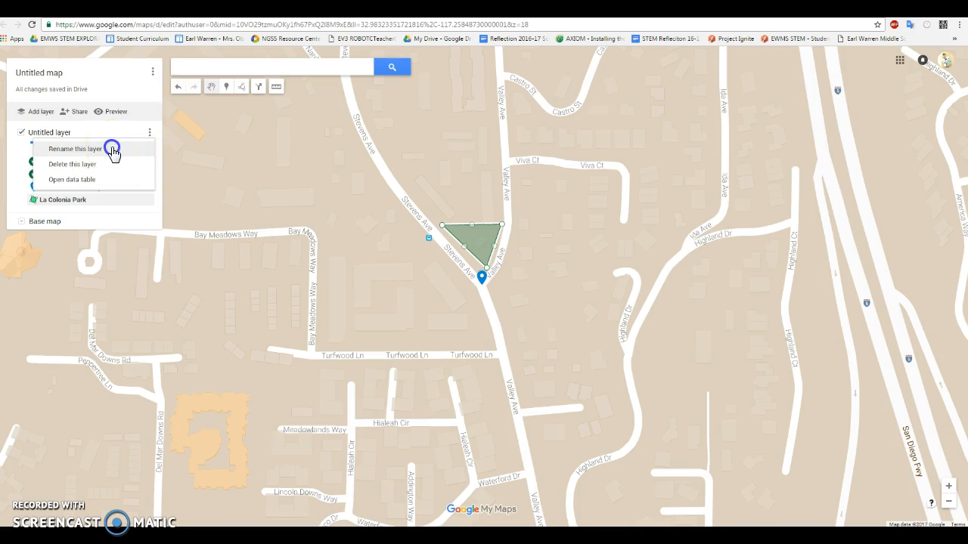
type("Landmarks")
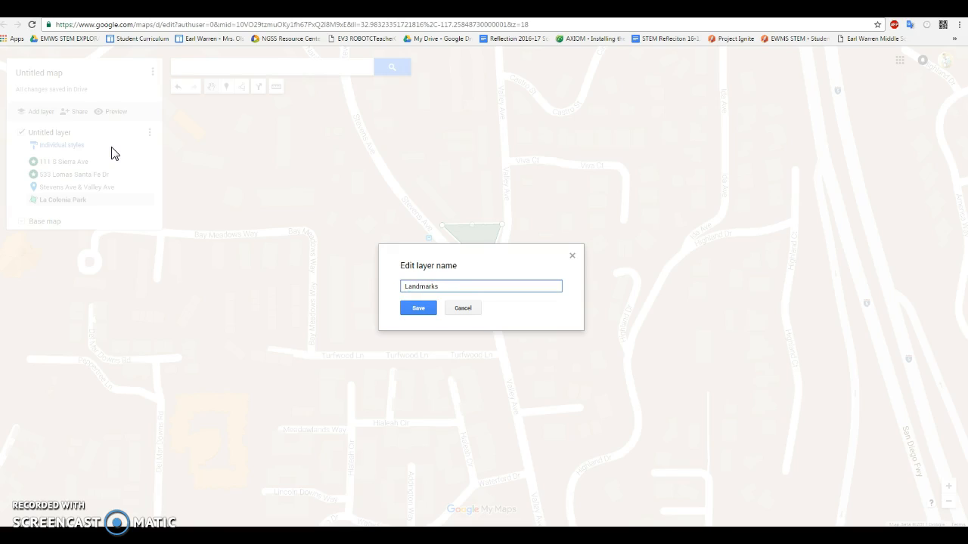
left_click(421, 306)
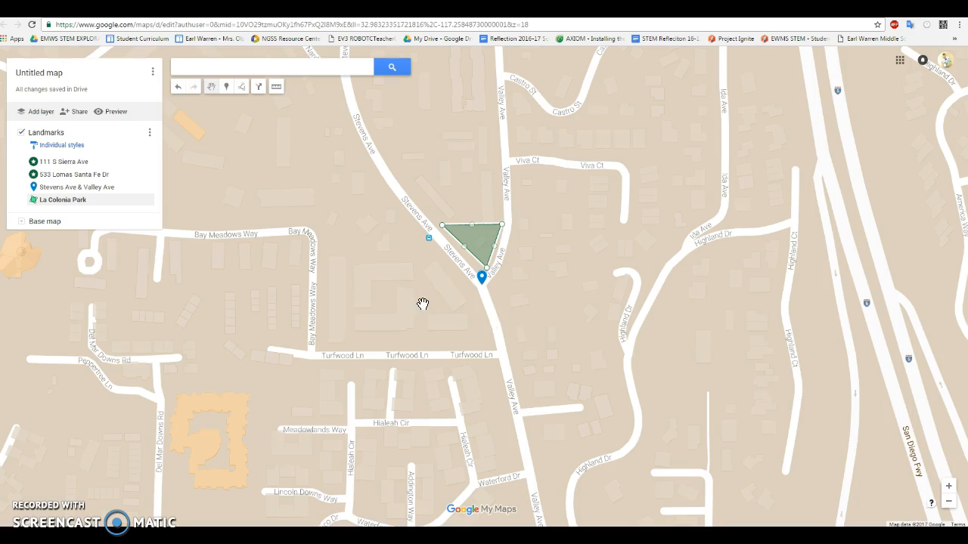
Step: Look over the placed landmarks on the map, viewing the details of the beach park and Boys/Girls markers
left_click(951, 503)
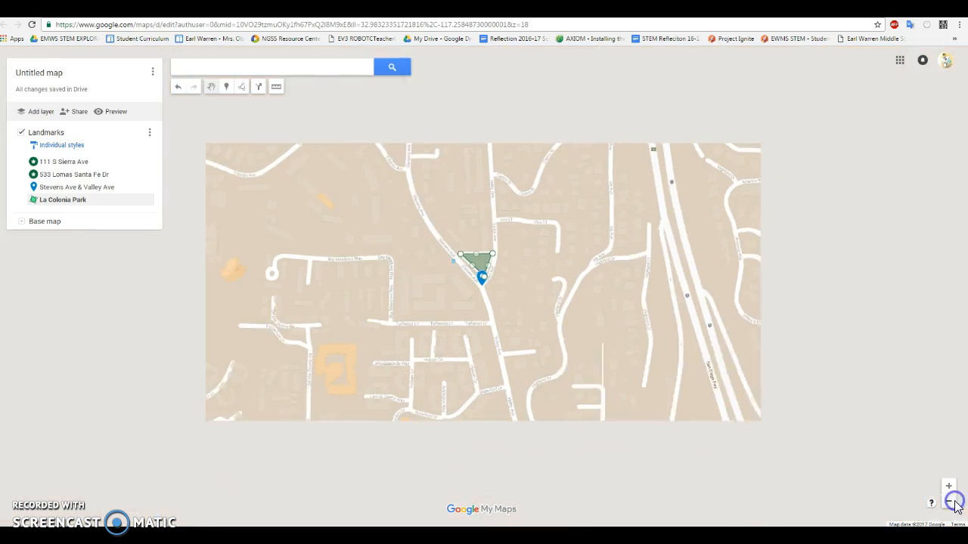
left_click(952, 502)
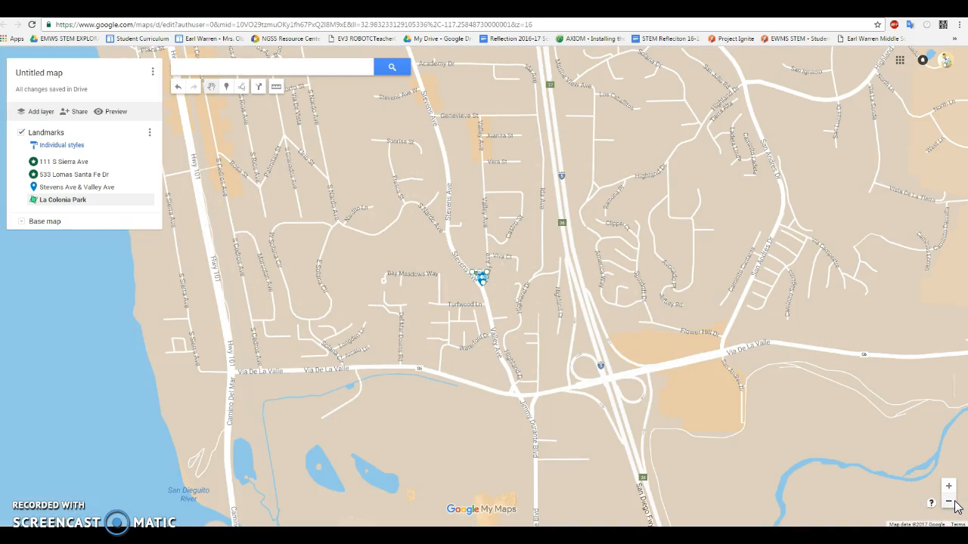
left_click(47, 161)
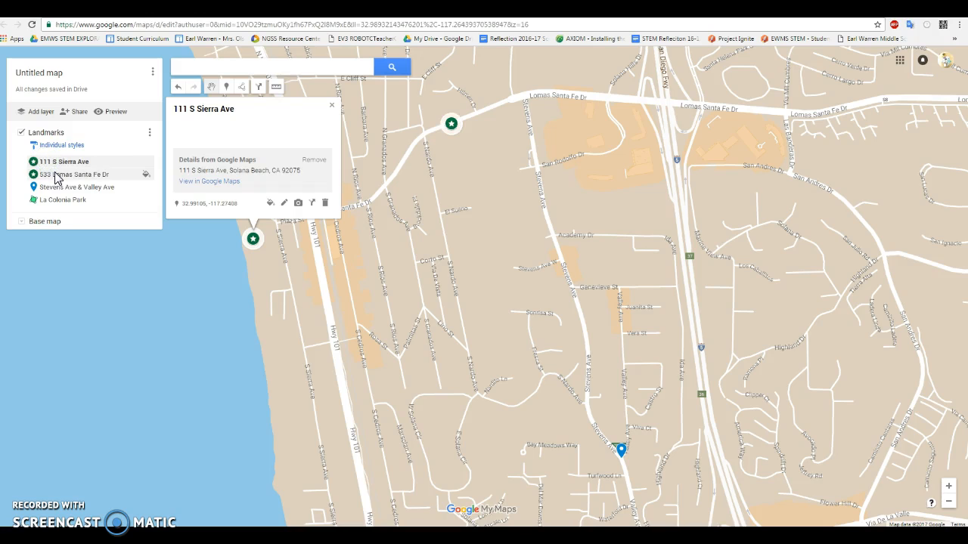
left_click(59, 179)
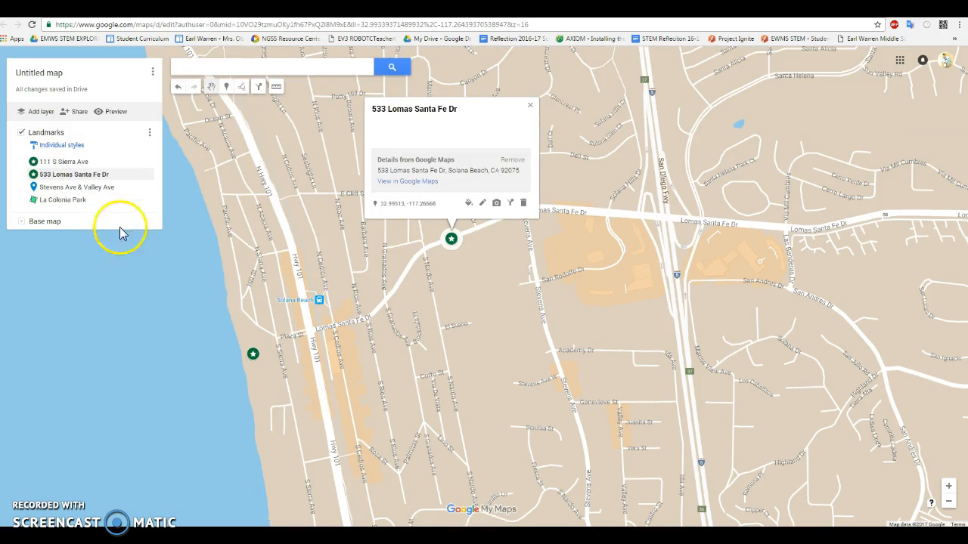
scroll(503, 318, "down", 2)
scroll(503, 318, "up", 2)
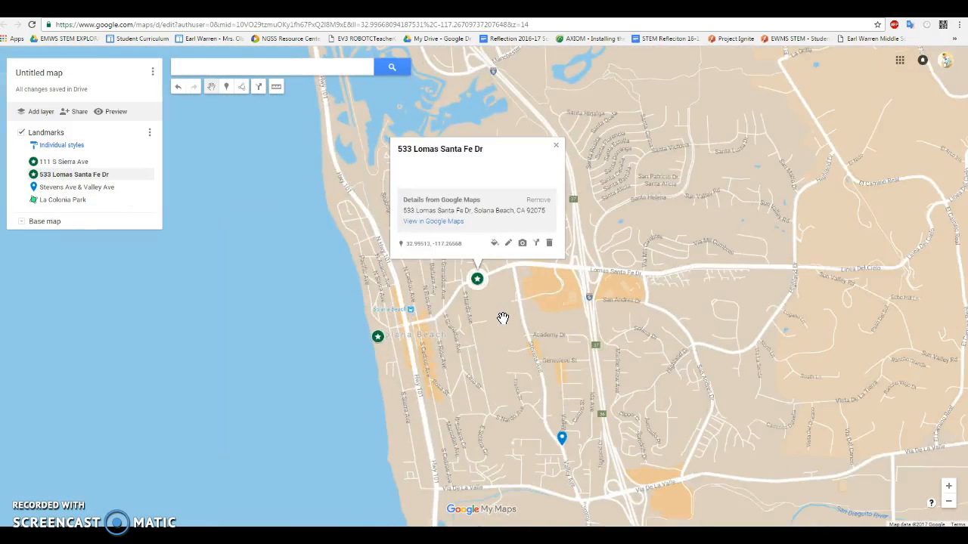
scroll(503, 318, "down", 1)
Step: Add a new layer named Schools and hide the Landmarks layer
left_click(40, 118)
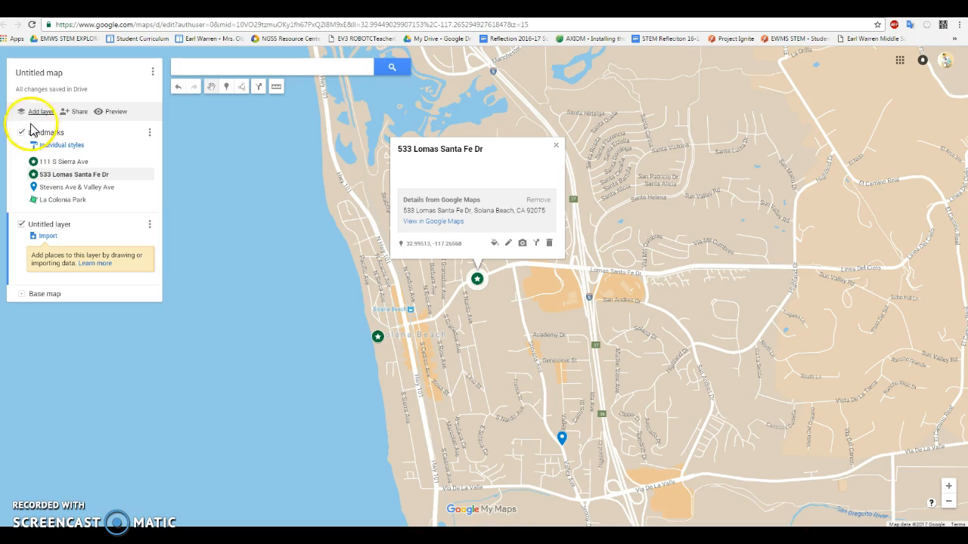
left_click(22, 133)
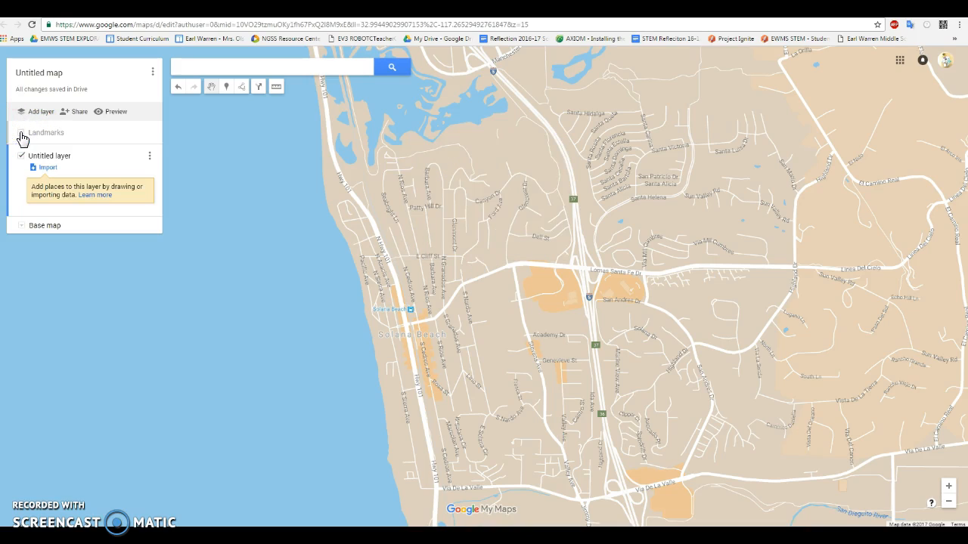
left_click(74, 157)
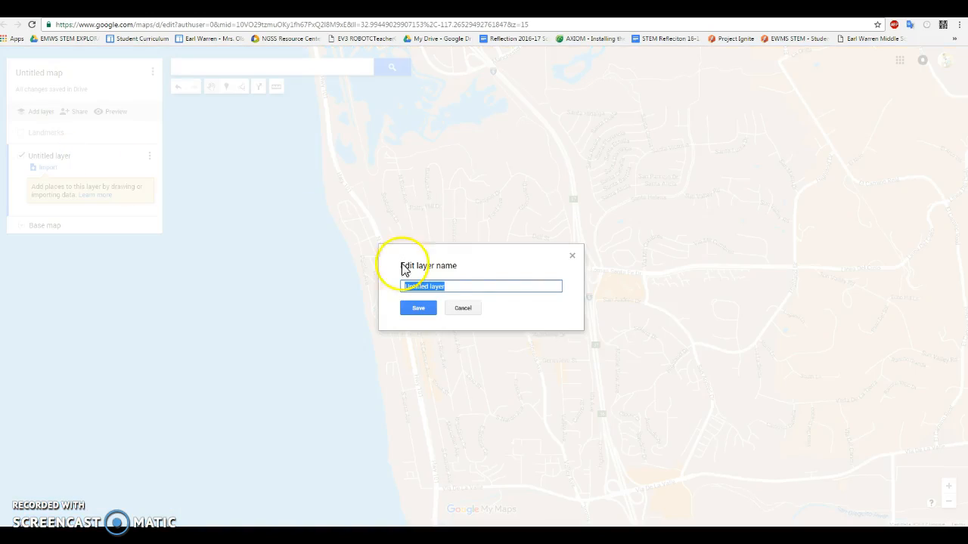
type("Schools")
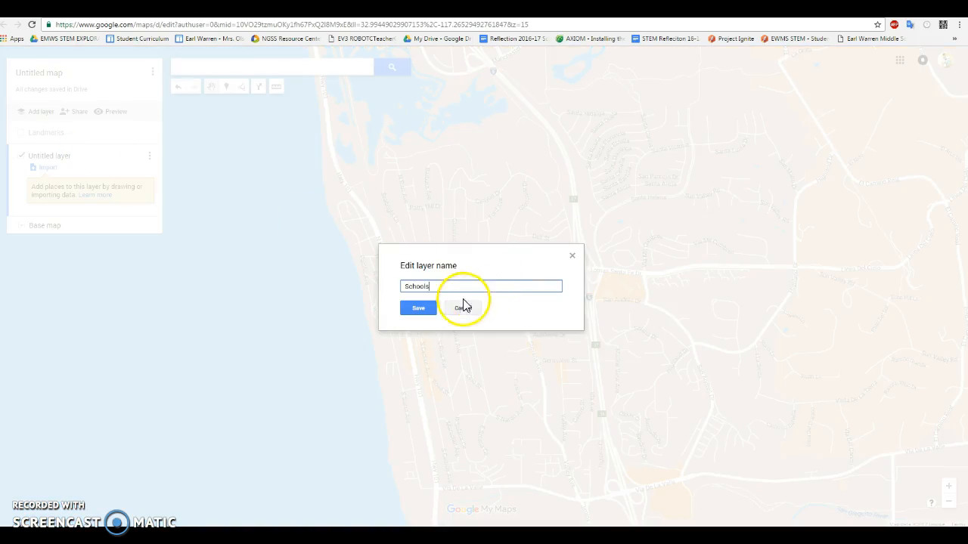
left_click(421, 308)
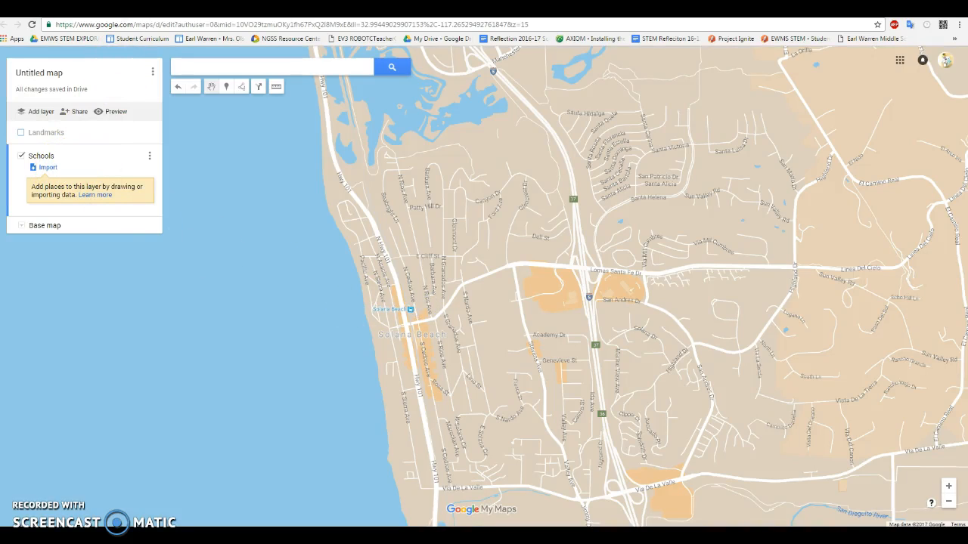
Step: Copy the Earl Warren address from the spreadsheet's Schools sheet and paste it into the map search in Google My Maps
left_click(230, 9)
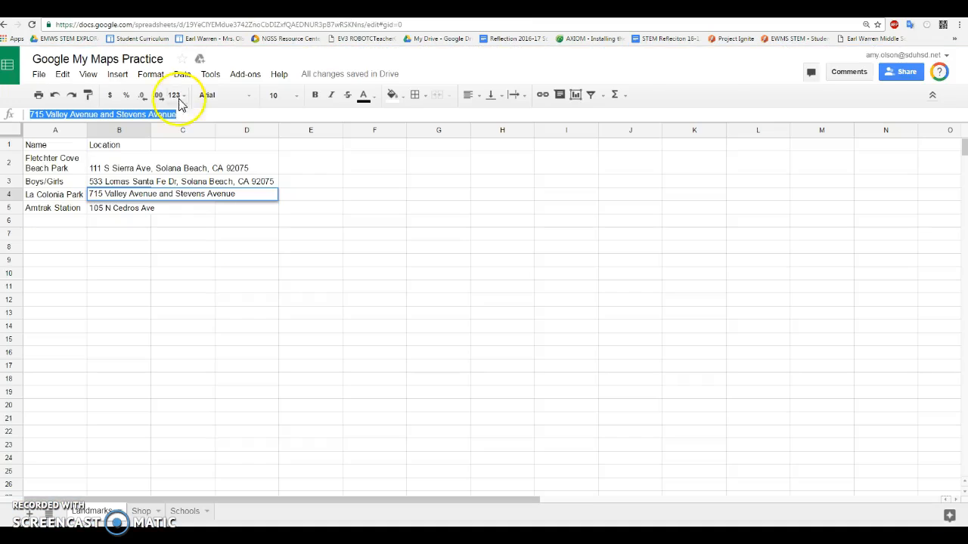
left_click(185, 512)
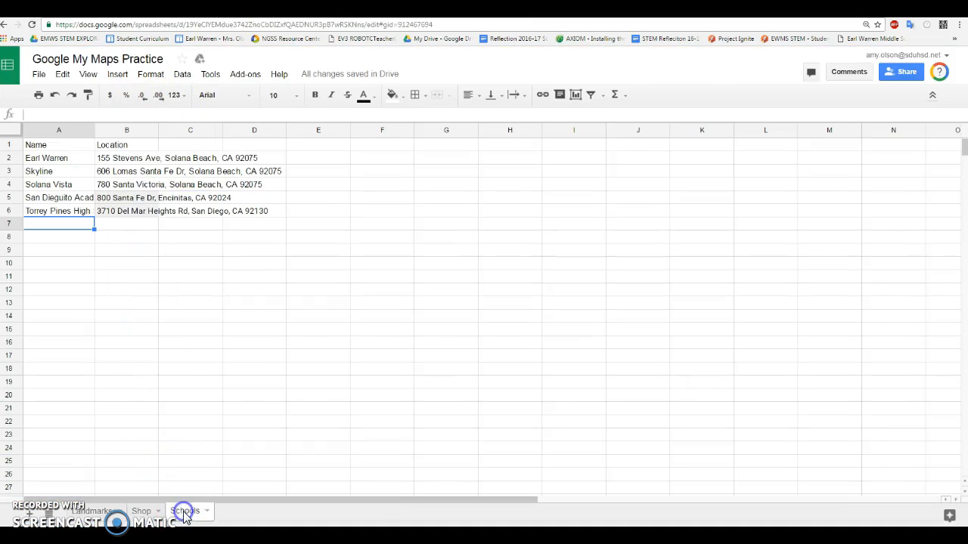
left_click(107, 159)
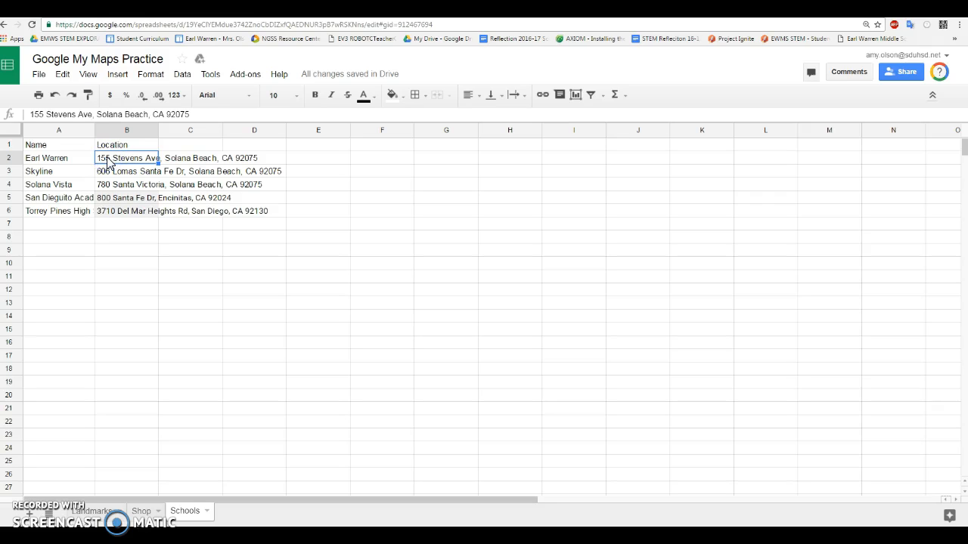
left_click_drag(204, 113, 30, 115)
key("ctrl+c")
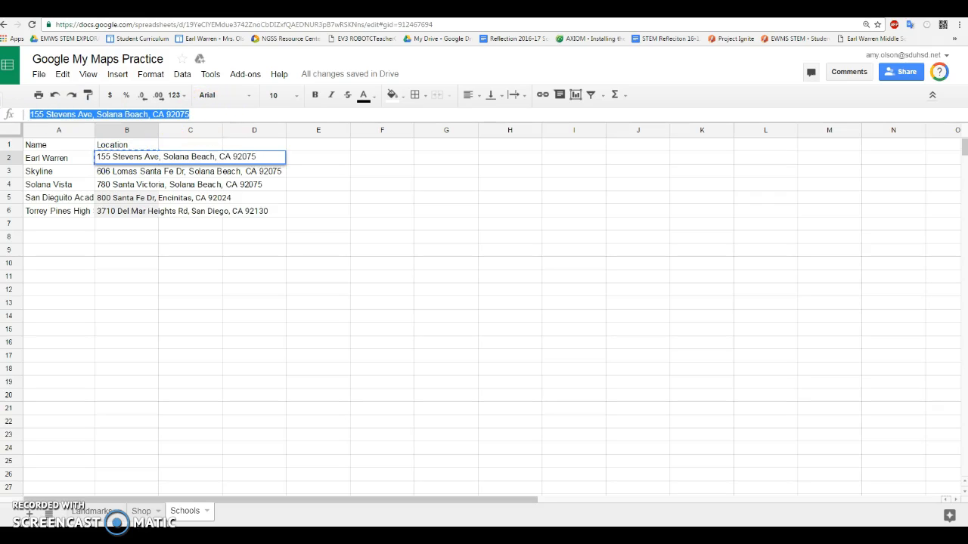
key("ctrl+Tab")
left_click(237, 69)
key("ctrl+v")
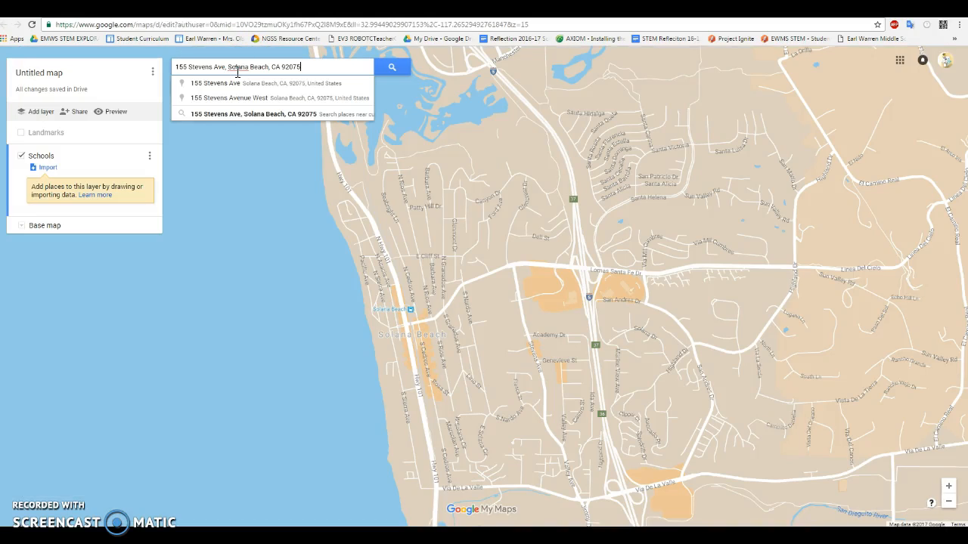
Step: Replace the search text with the school's name, find Earl Warren Middle School, and add it to the Schools layer
key("BackSpace")
key("BackSpace")
key("BackSpace")
key("BackSpace")
key("BackSpace")
key("BackSpace")
key("BackSpace")
key("BackSpace")
key("BackSpace")
key("BackSpace")
key("BackSpace")
key("BackSpace")
key("BackSpace")
key("BackSpace")
key("BackSpace")
key("BackSpace")
key("BackSpace")
key("BackSpace")
key("BackSpace")
key("BackSpace")
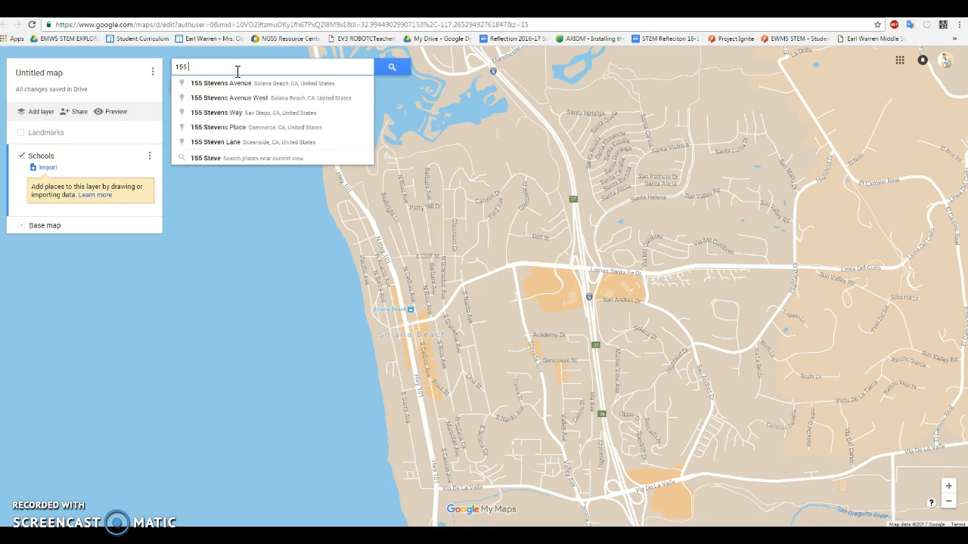
type("Earl Wa")
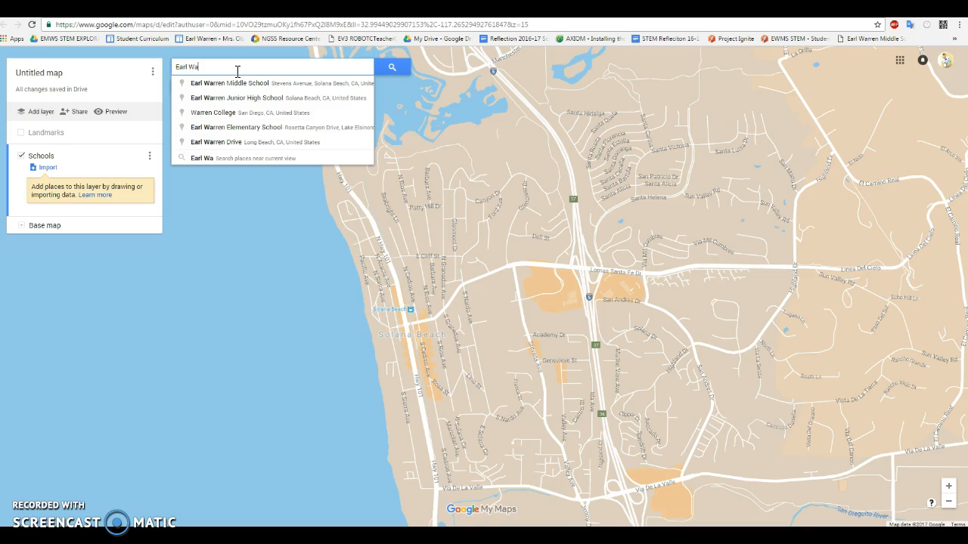
key("Return")
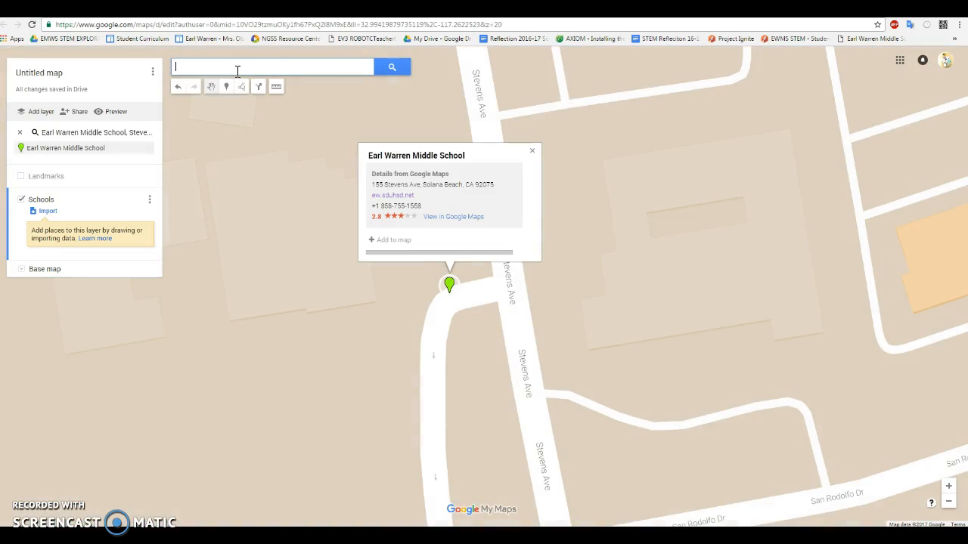
left_click(395, 241)
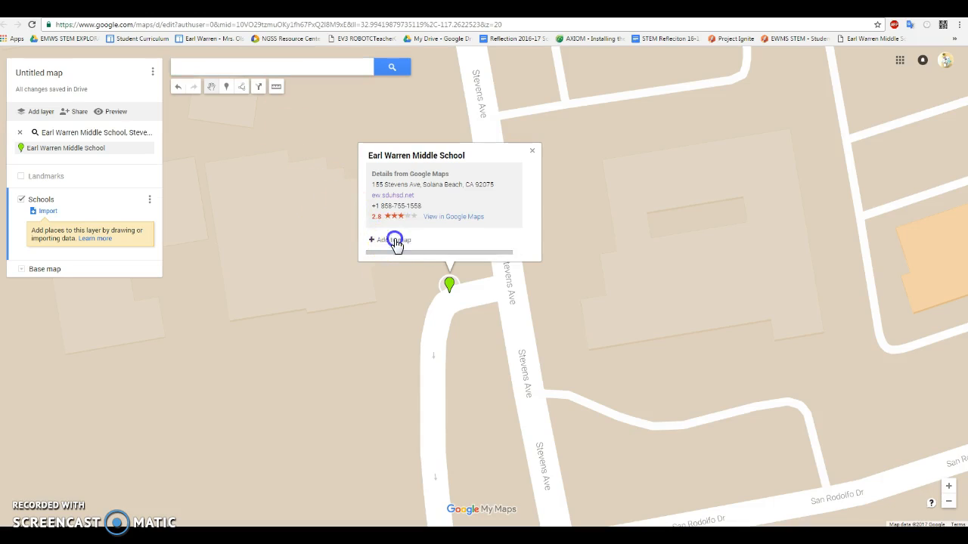
Step: Style the Earl Warren Middle School marker as a dark maroon house icon and make the Landmarks layer visible again
left_click(466, 250)
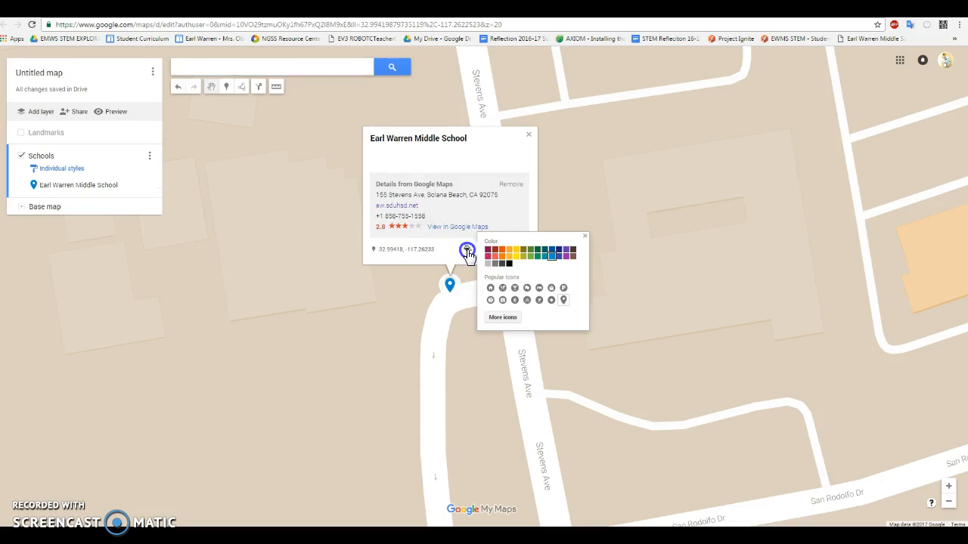
left_click(488, 251)
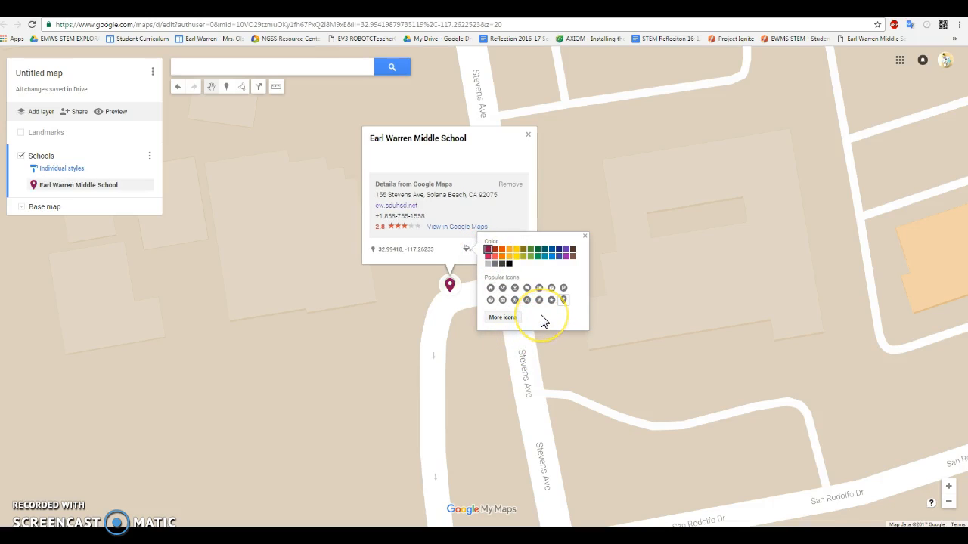
left_click(490, 288)
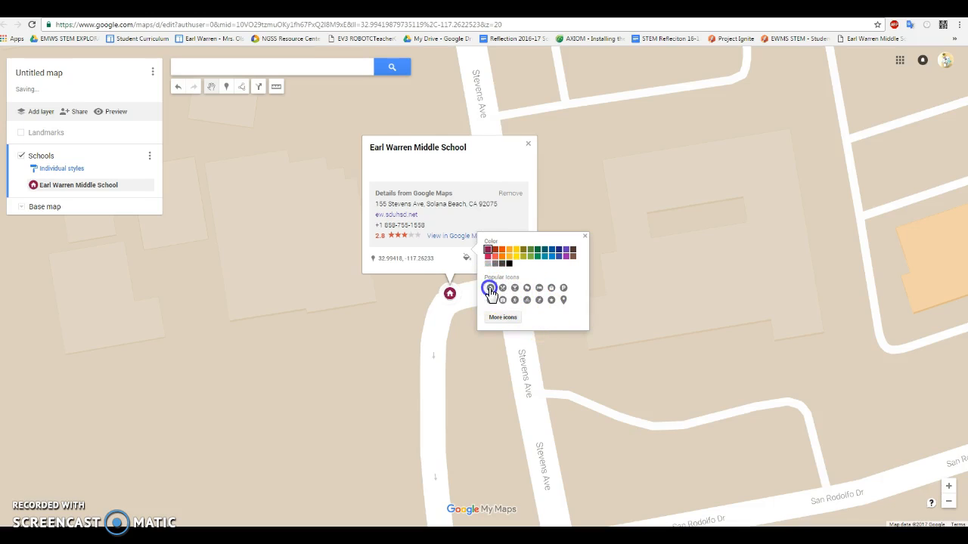
left_click(584, 236)
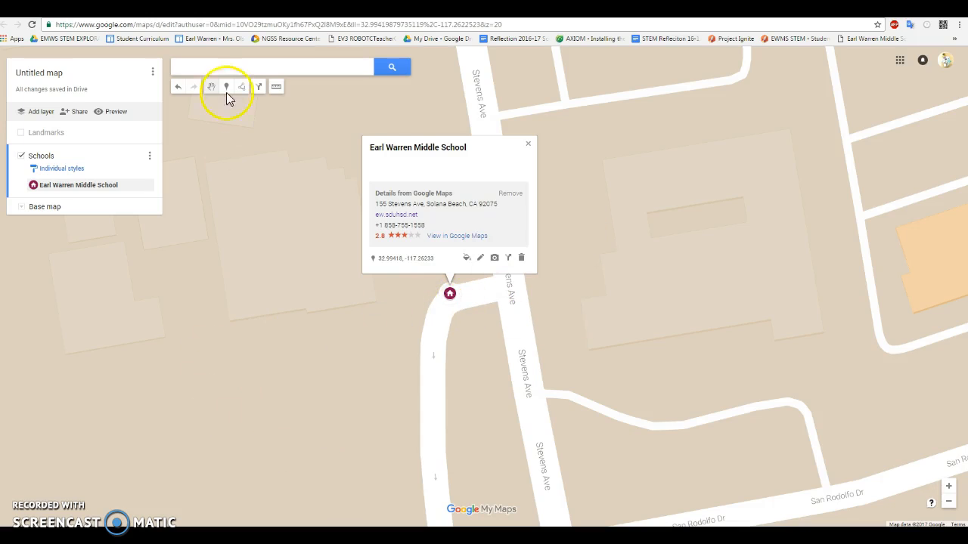
left_click(529, 145)
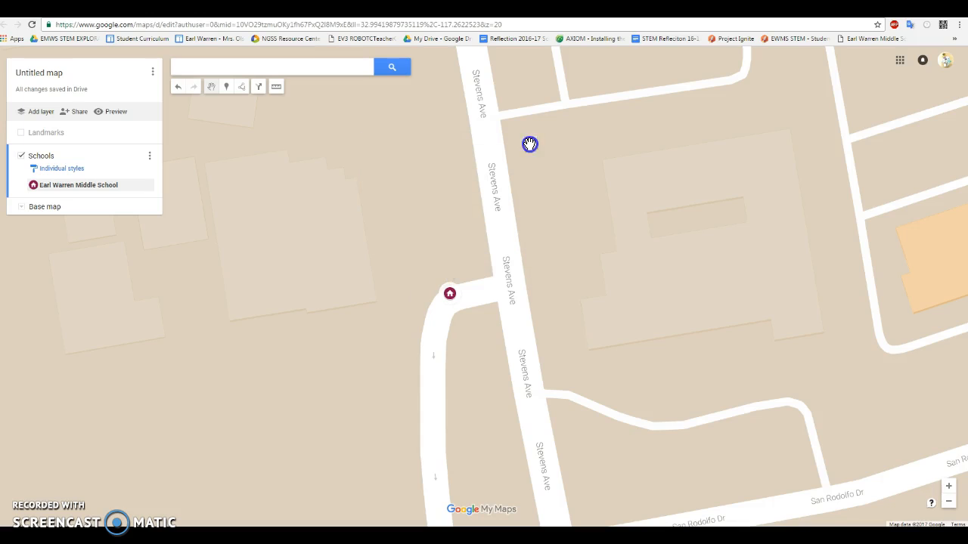
left_click(22, 134)
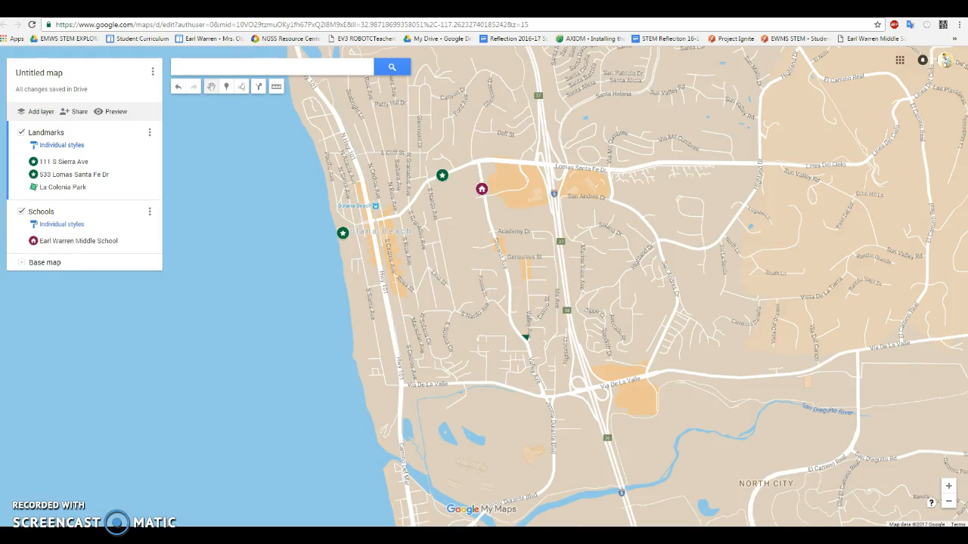
Step: Switch to the Google My Maps Practice spreadsheet and look through its Schools, Shop and Landmarks sheets
left_click(252, 11)
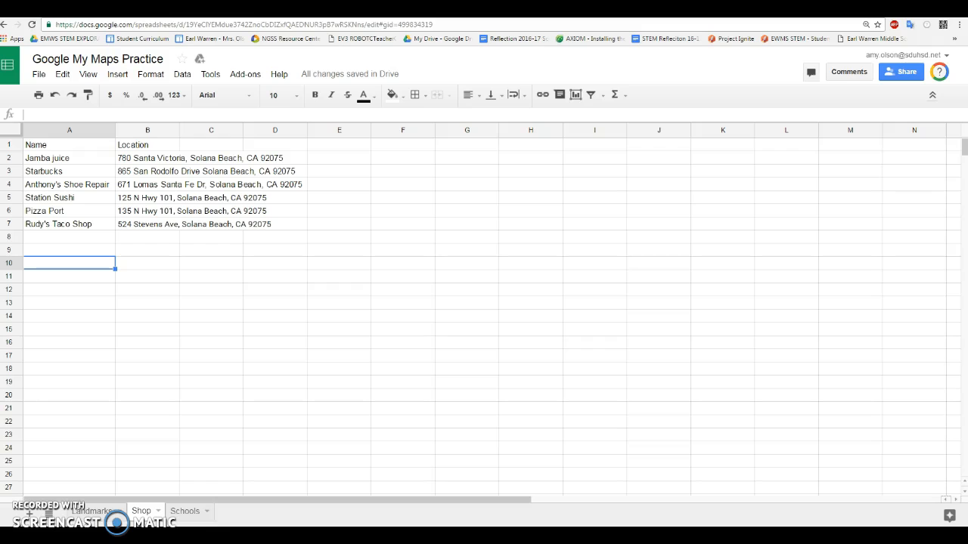
left_click(177, 513)
left_click(141, 512)
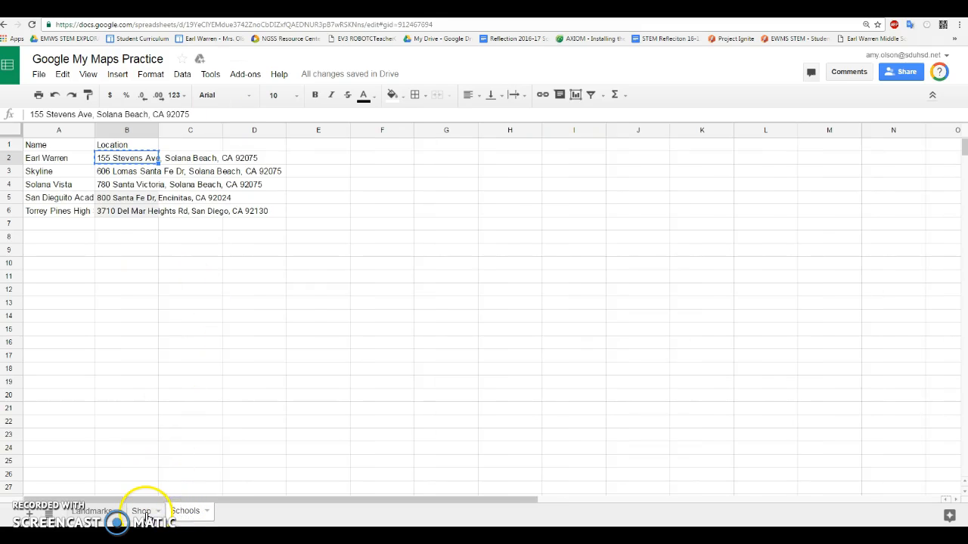
left_click(98, 512)
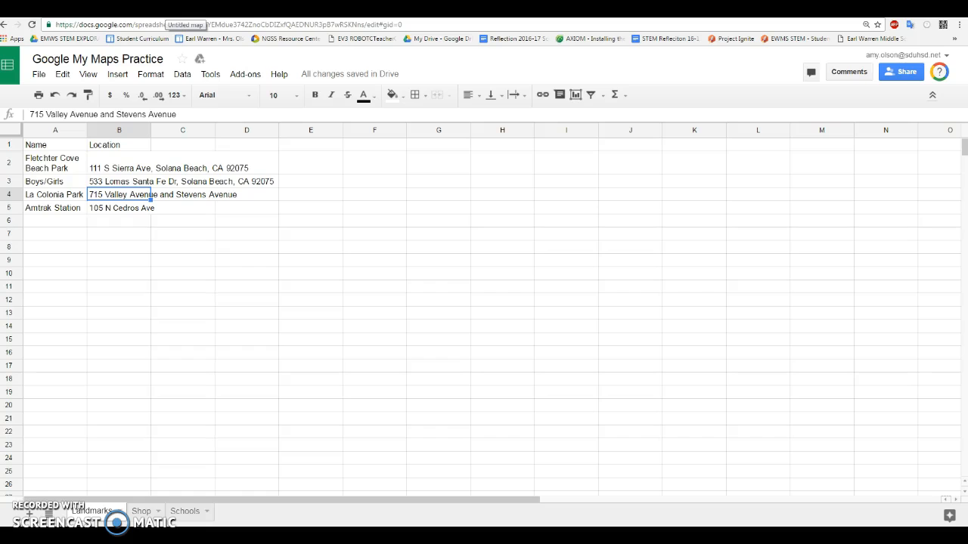
Step: Switch back to the map and turn the Landmarks layer off and on to compare it with the Schools layer
left_click(178, 9)
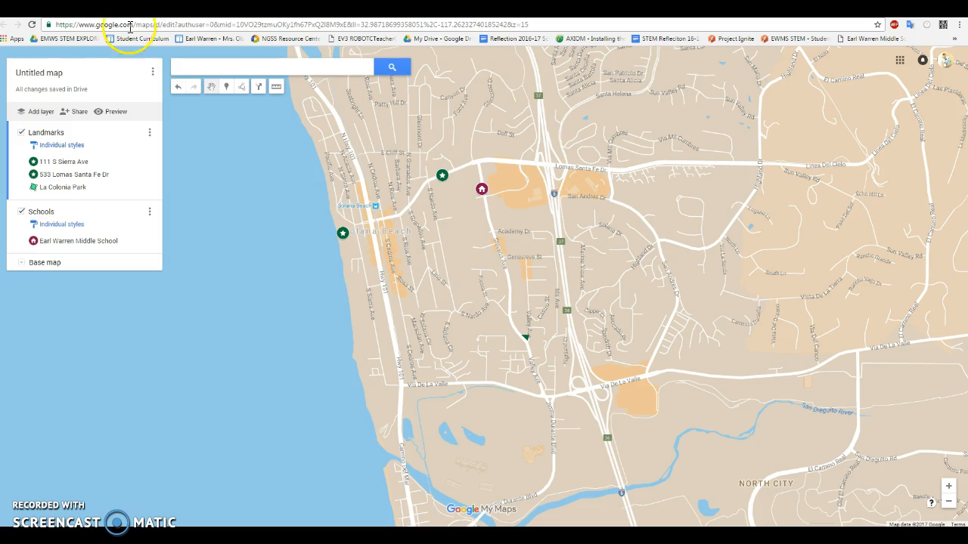
left_click(19, 133)
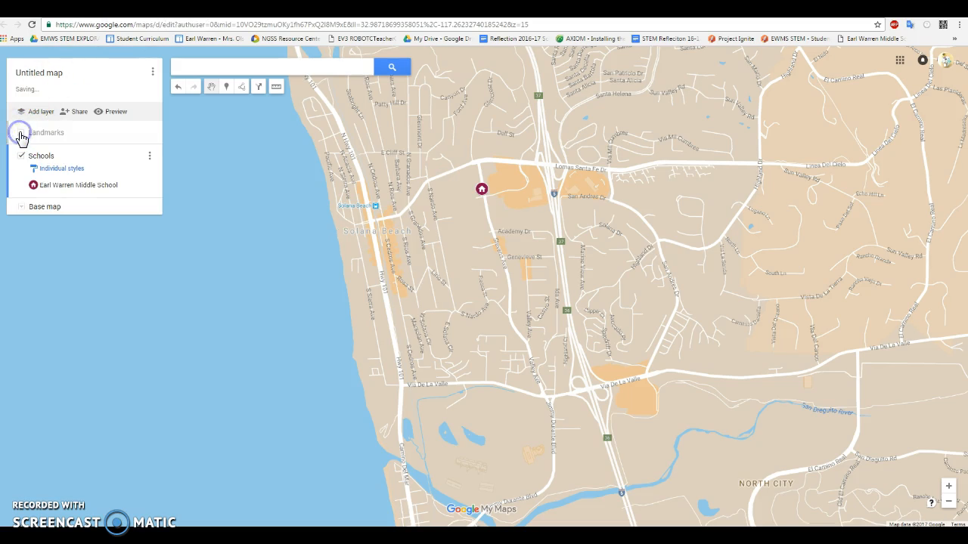
left_click(20, 133)
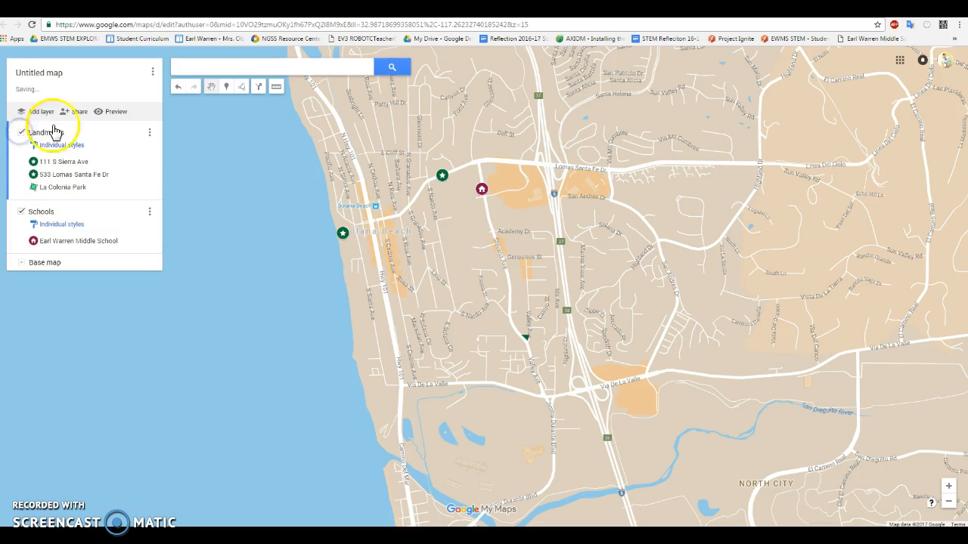